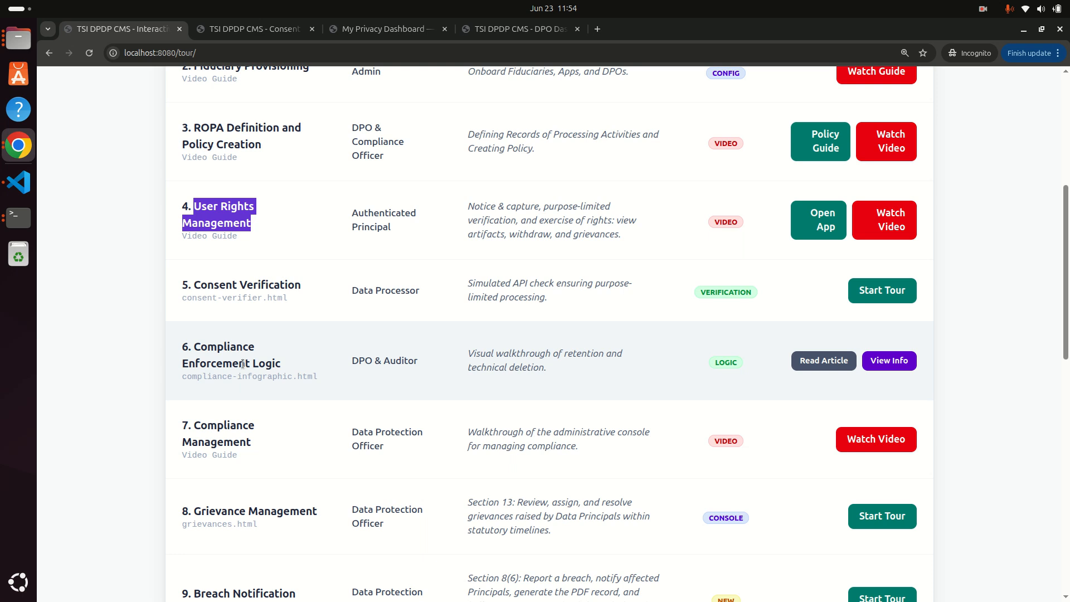
Open the Compliance Enforcement infographic and read its lifecycle, DPO Control Center and audit sections.
drag(183, 344, 289, 349)
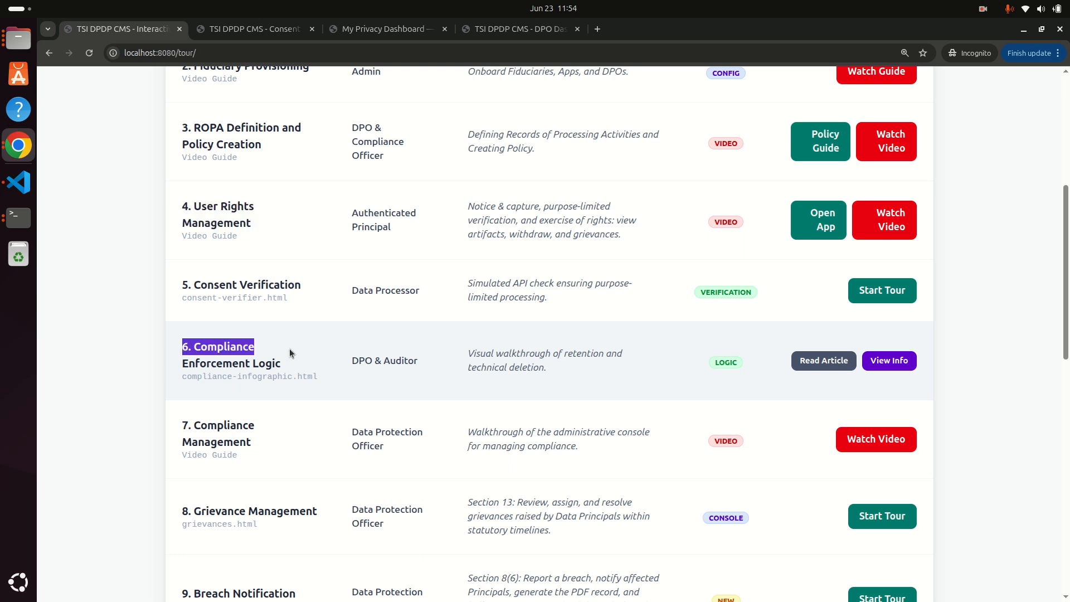
click(891, 366)
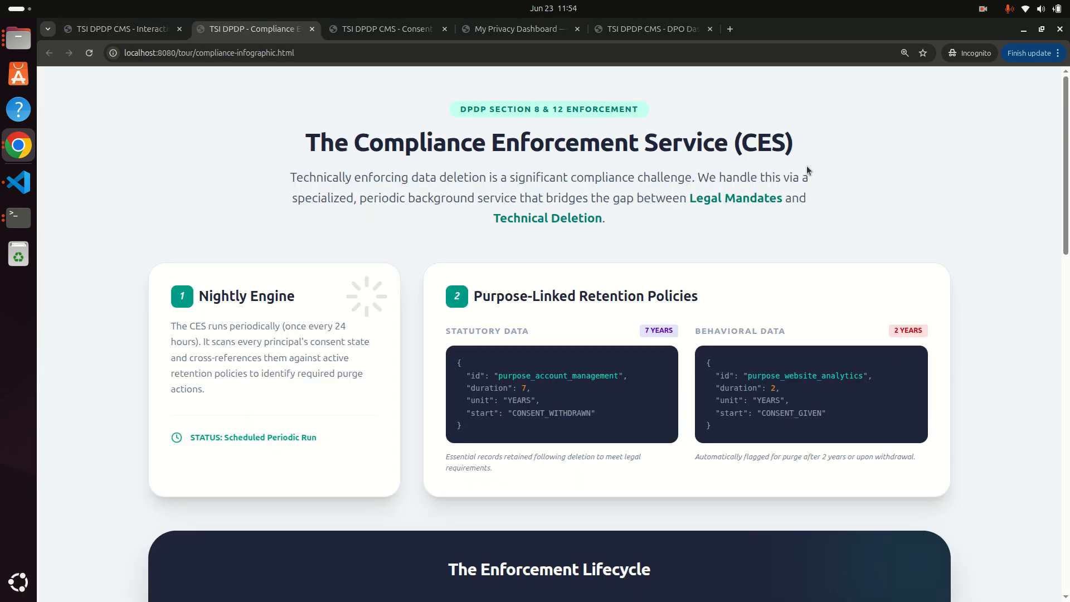
scroll(691, 298, down, 5)
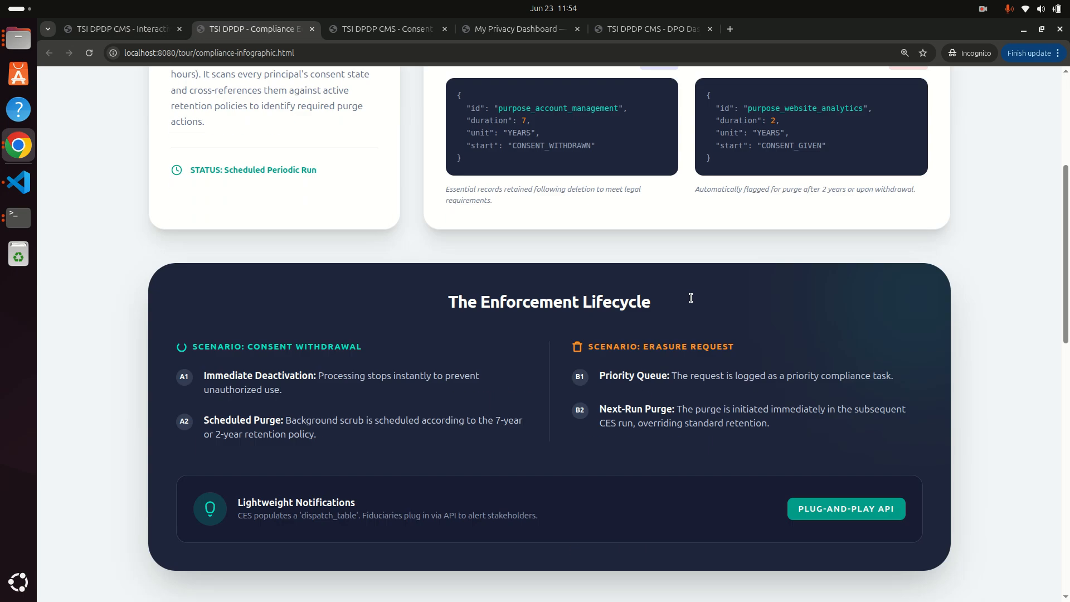
scroll(693, 301, down, 4)
scroll(693, 302, down, 4)
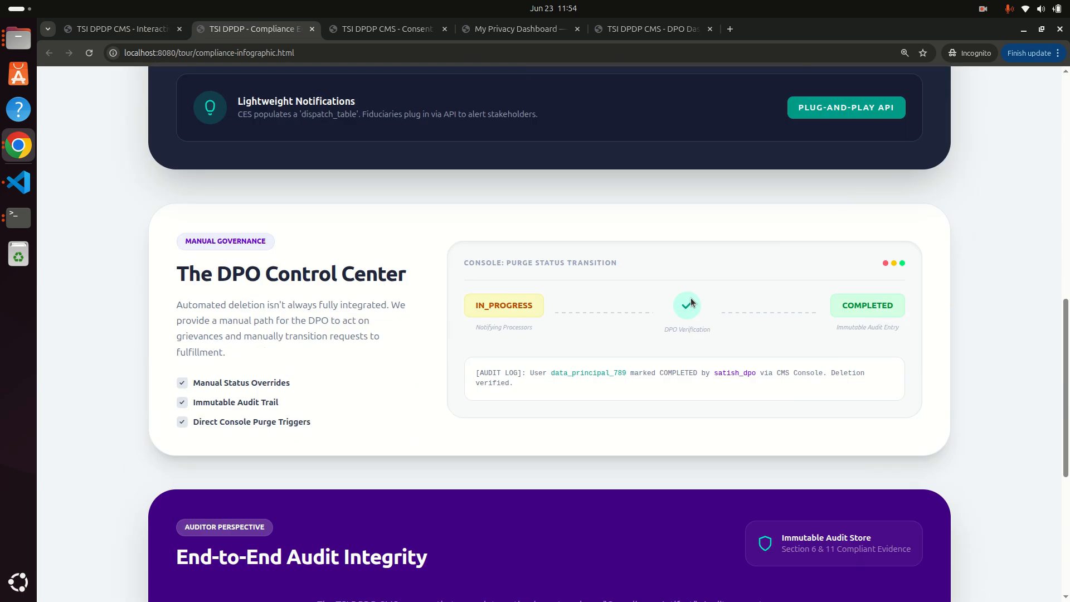
scroll(692, 302, down, 5)
scroll(692, 302, up, 12)
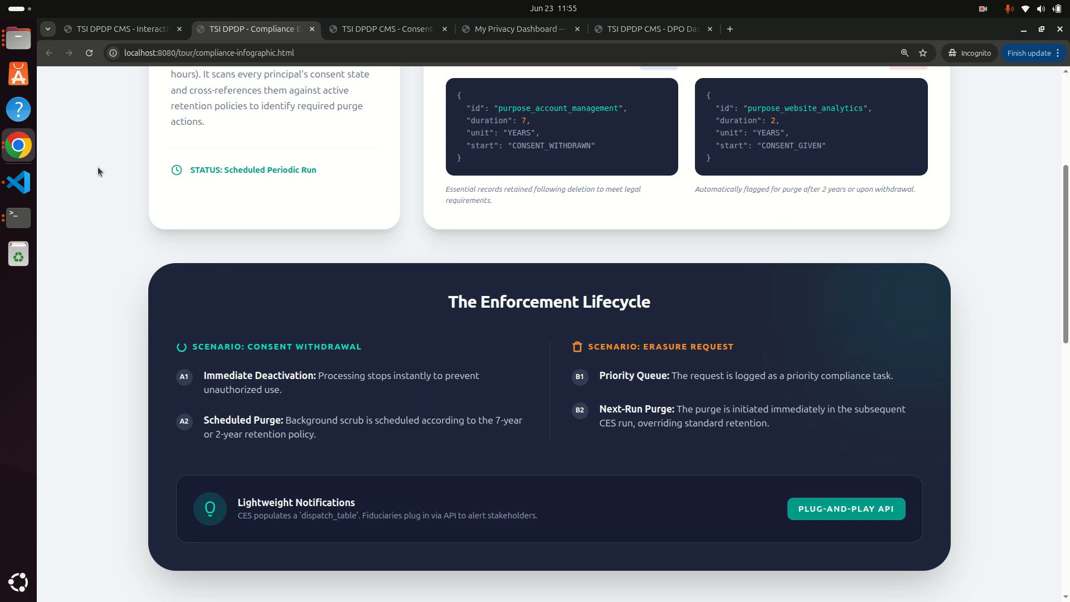
scroll(622, 241, down, 10)
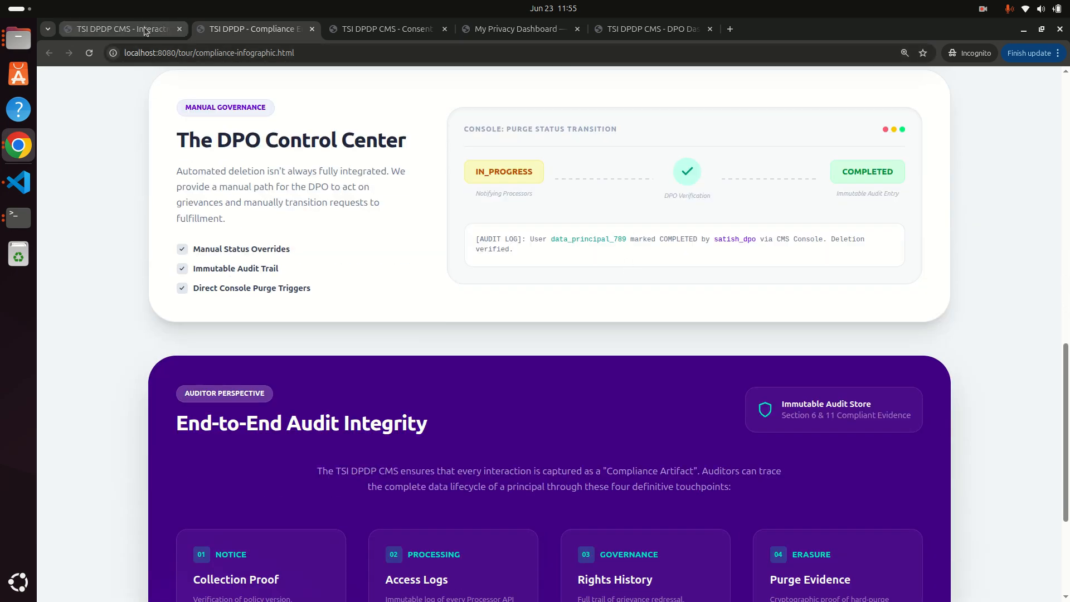
Return to the guide list and glance at the privacy dashboard login before switching to the DPO Dashboard.
click(123, 29)
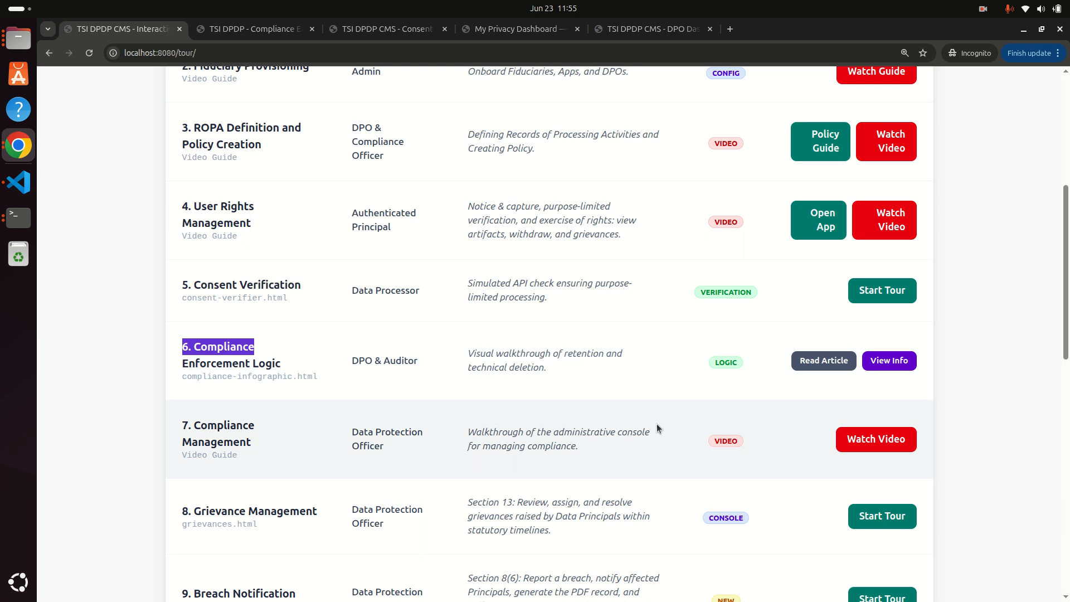
drag(252, 440, 191, 425)
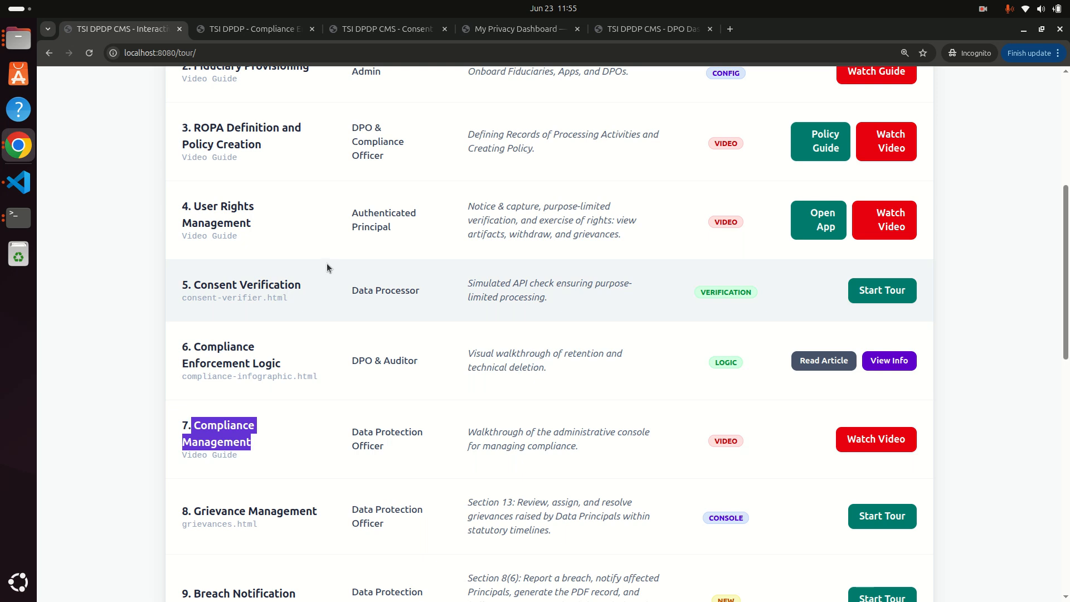
click(484, 30)
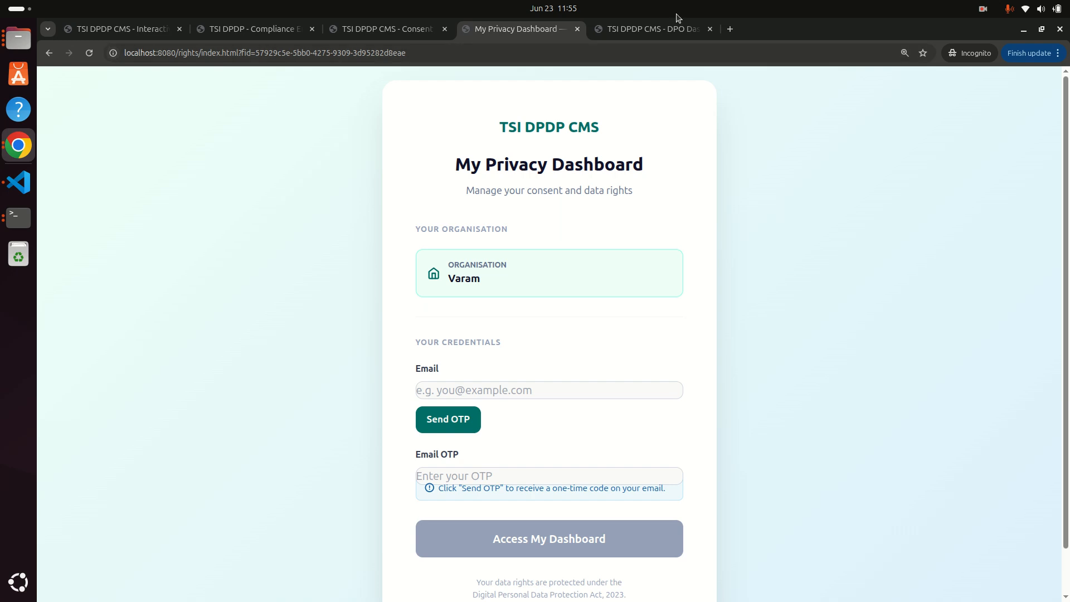
click(667, 28)
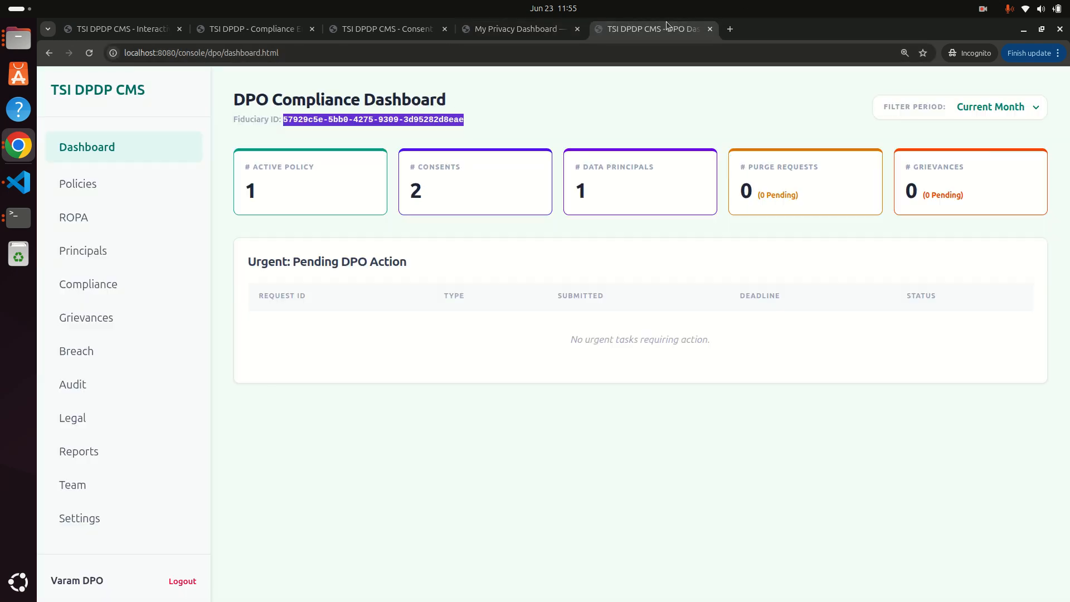
Save Dummy OTP as the Rights Management App's OTP delivery mode, then reload the privacy dashboard login.
click(91, 518)
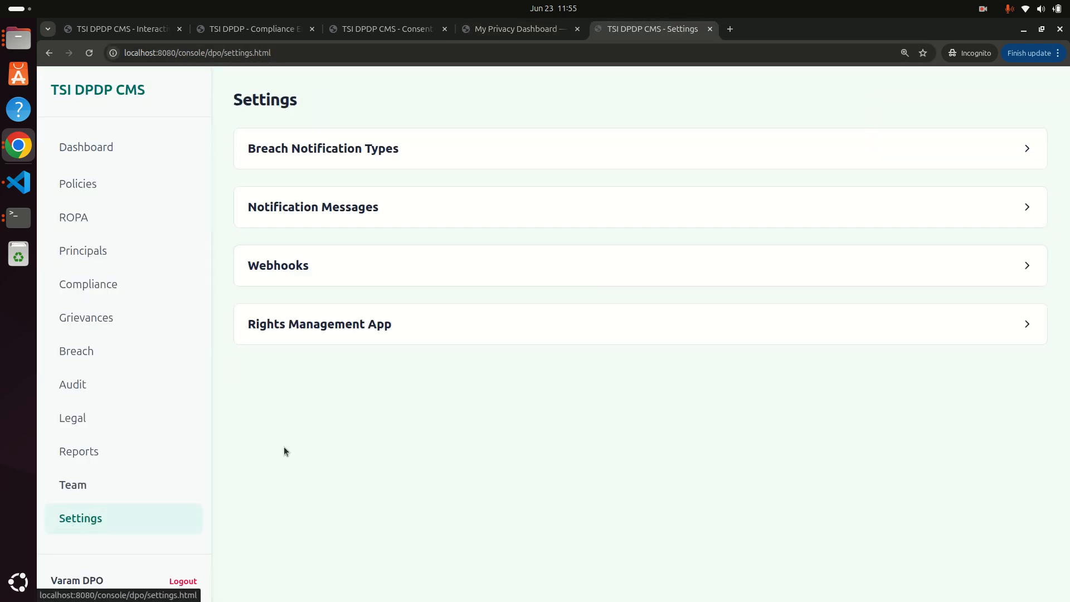
click(297, 335)
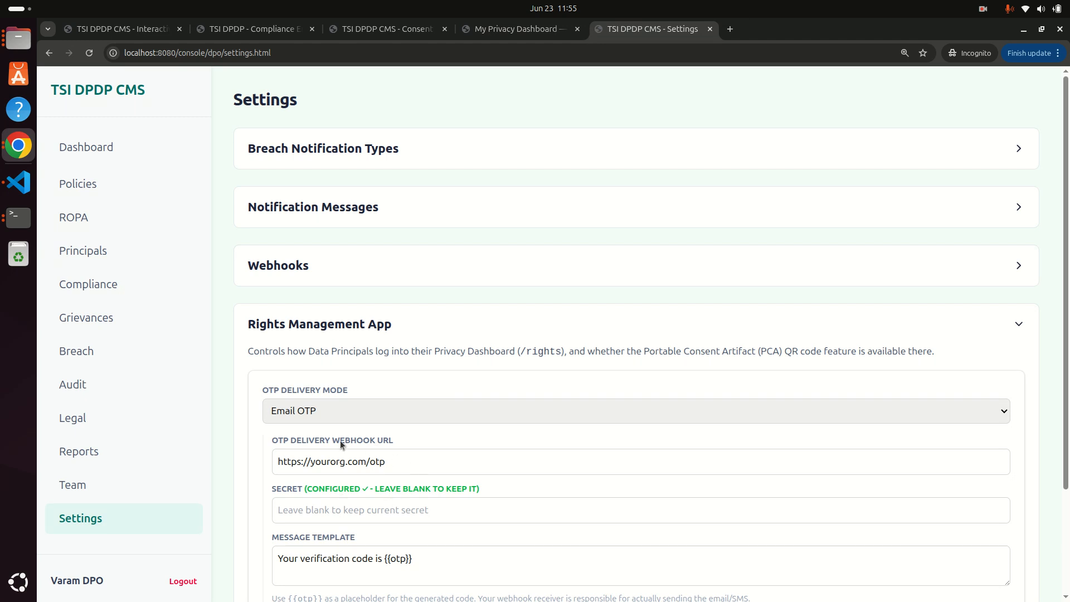
click(330, 410)
click(320, 433)
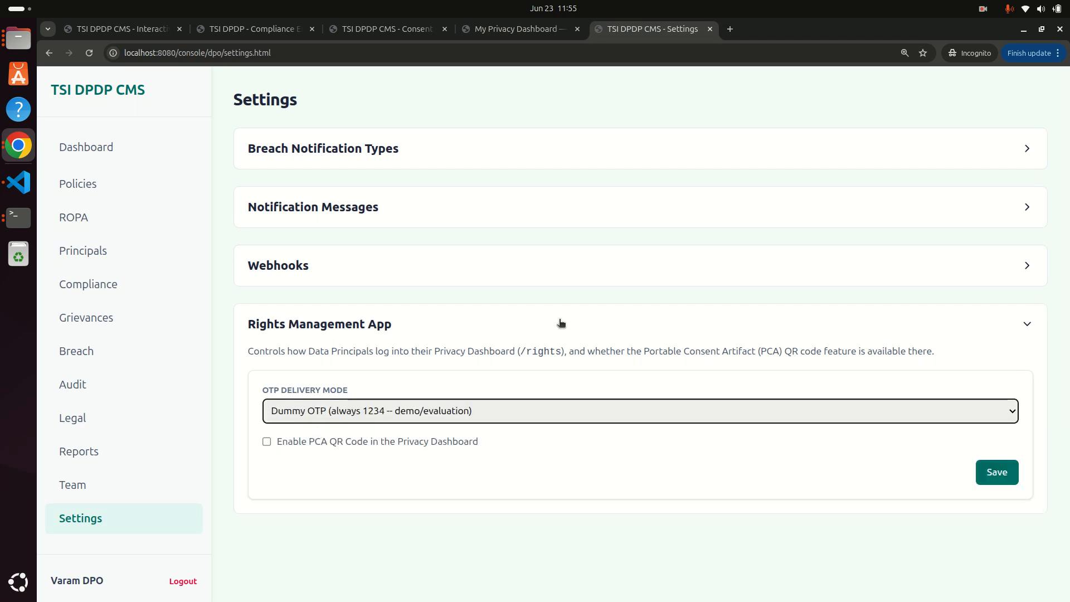
click(998, 477)
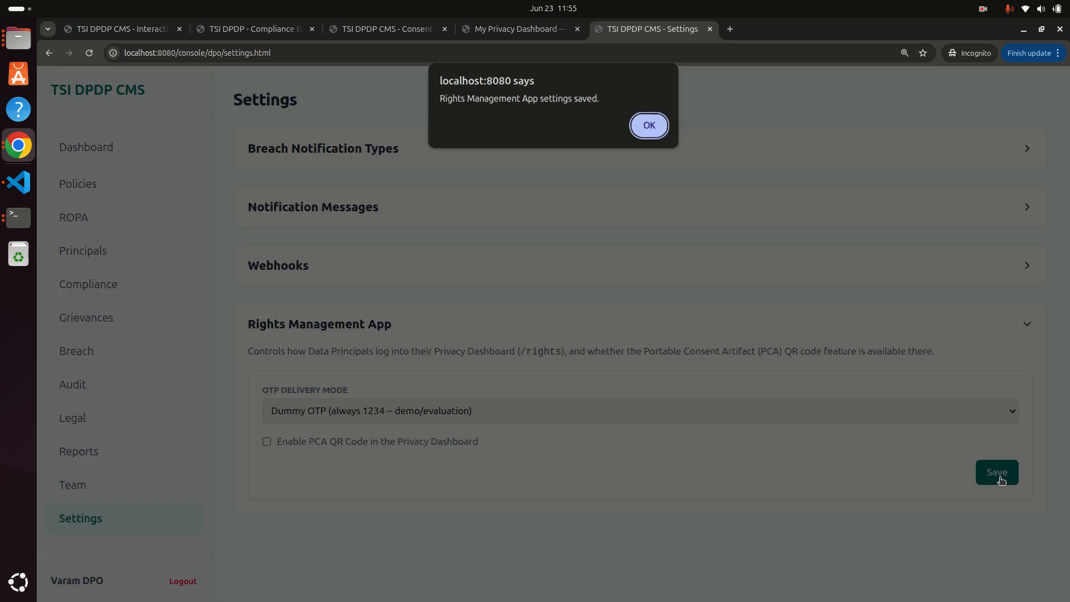
click(648, 126)
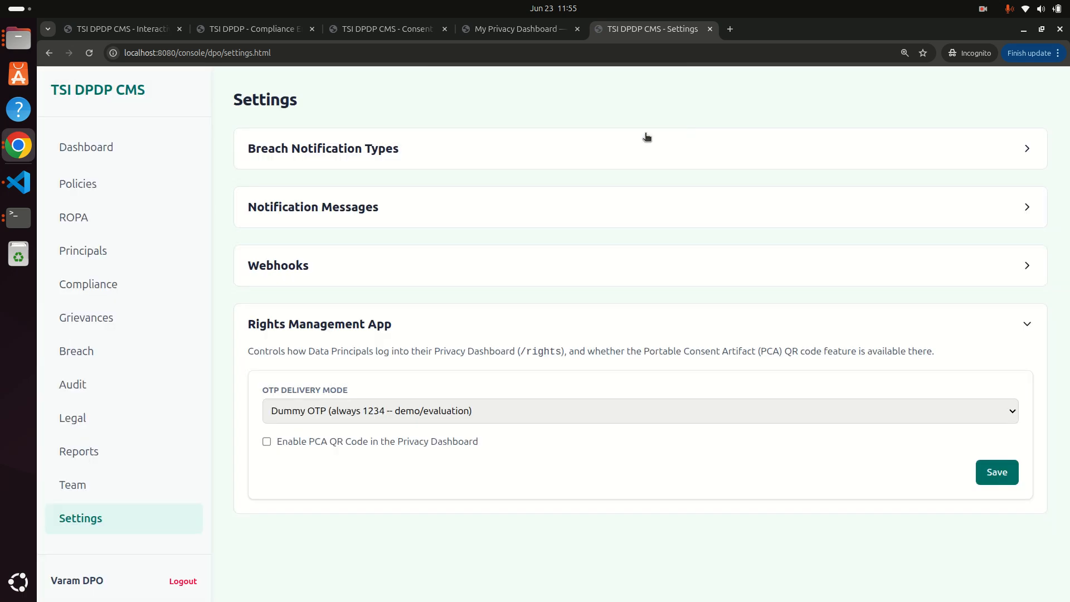
click(524, 29)
click(91, 51)
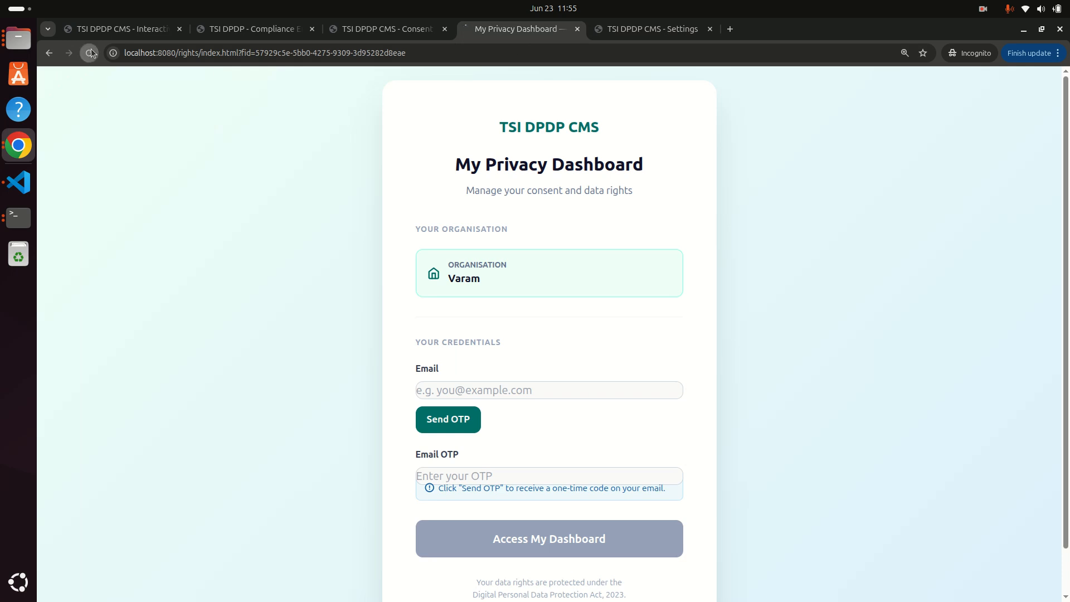
click(461, 390)
click(509, 419)
click(458, 428)
text(1234)
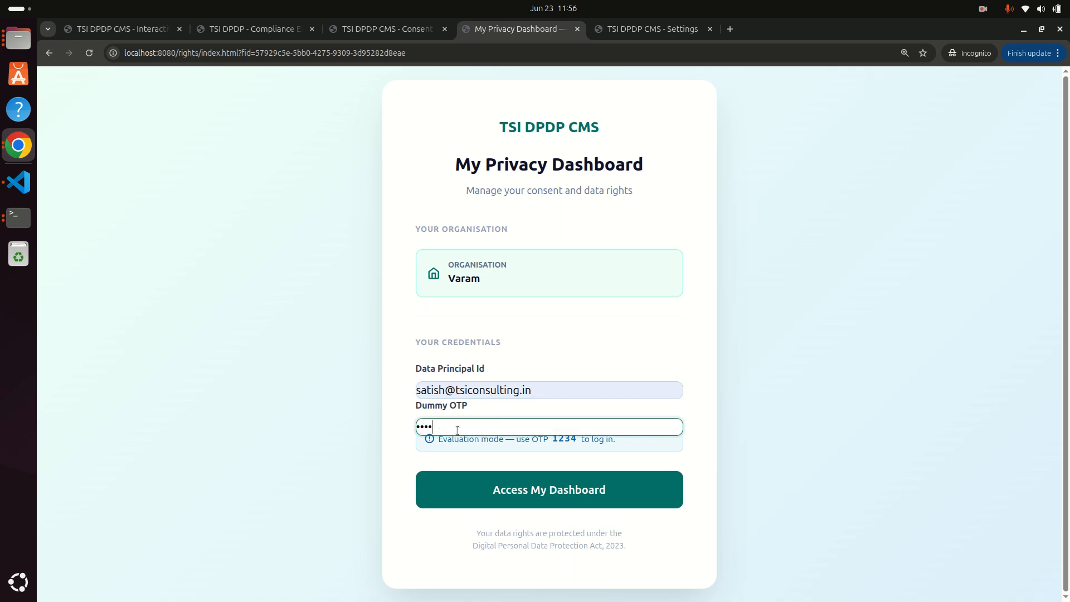
click(554, 493)
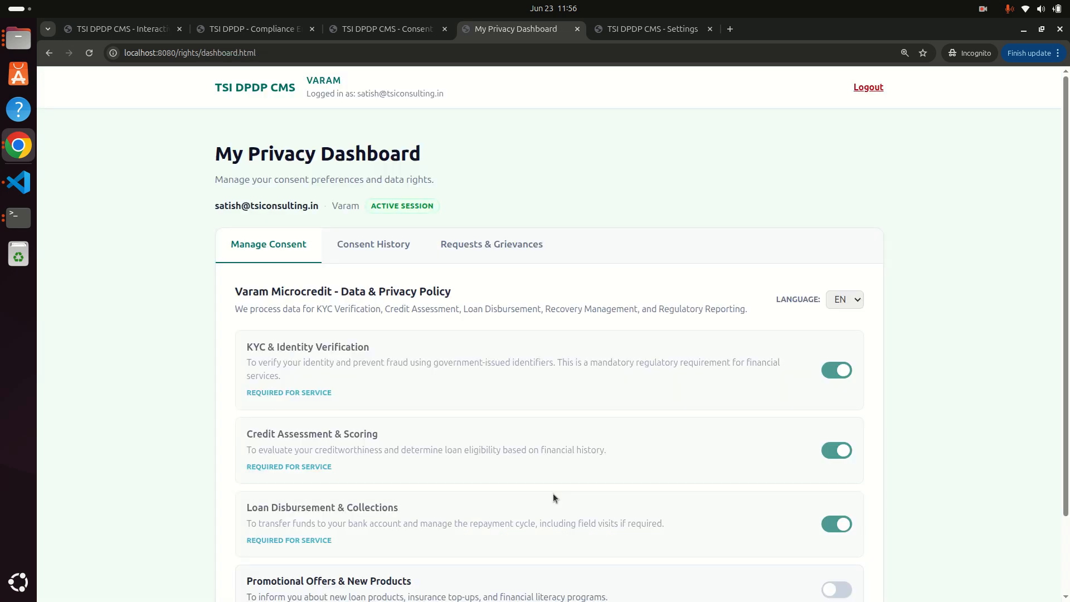
click(376, 245)
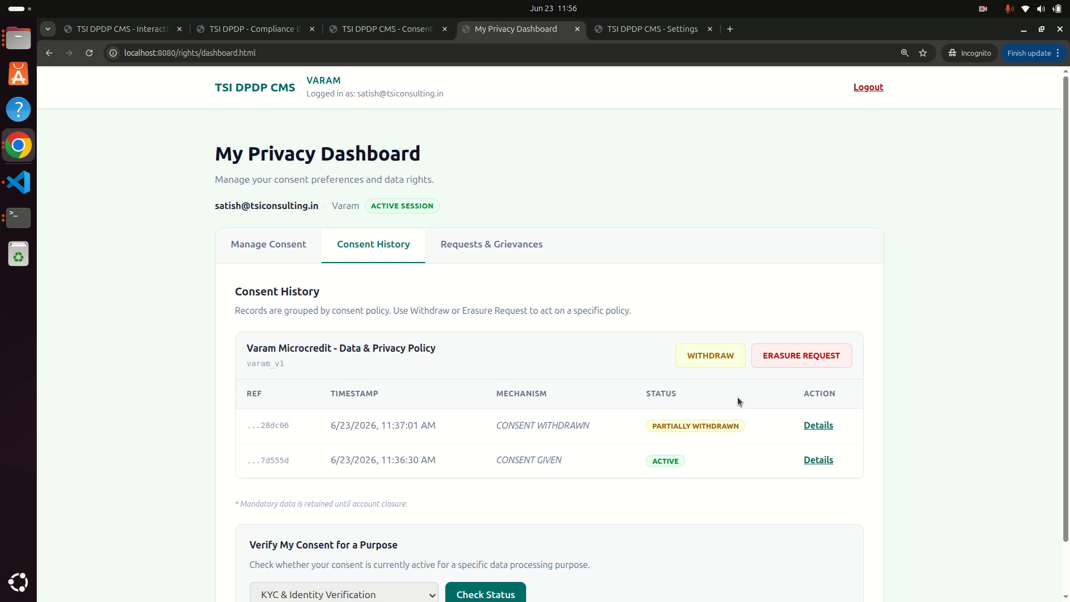
File and confirm a complete erasure request, verify all four purposes show erased, and return to Settings.
click(789, 356)
click(655, 158)
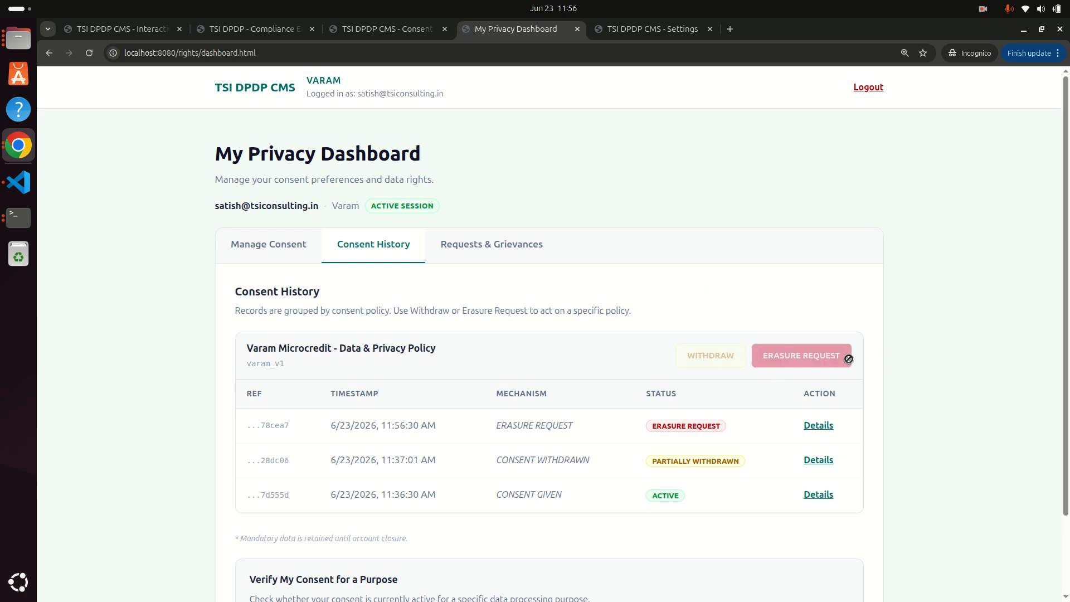
click(825, 425)
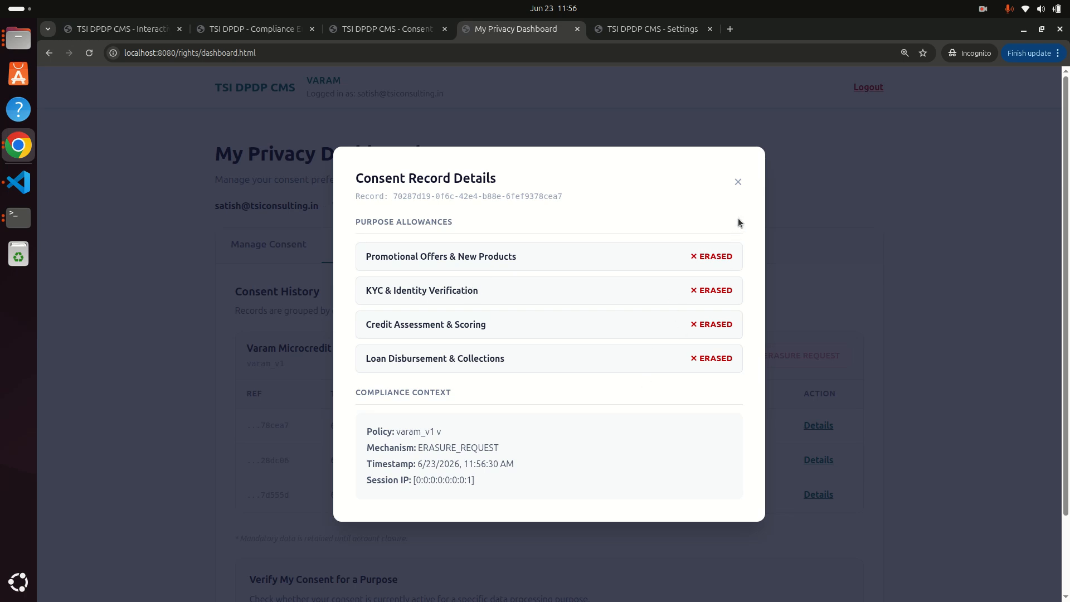
click(737, 182)
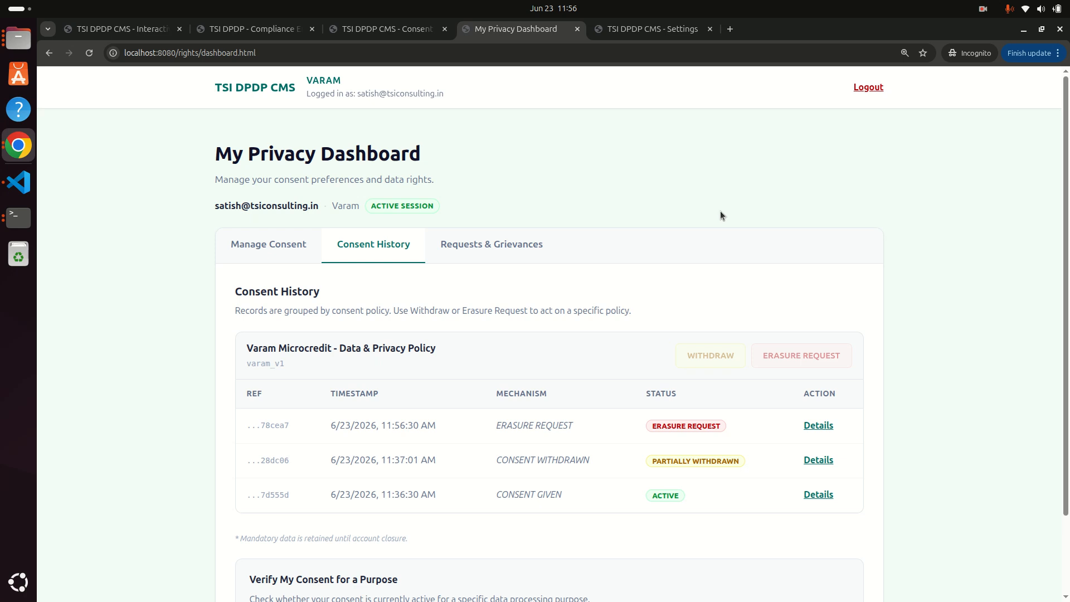
click(651, 29)
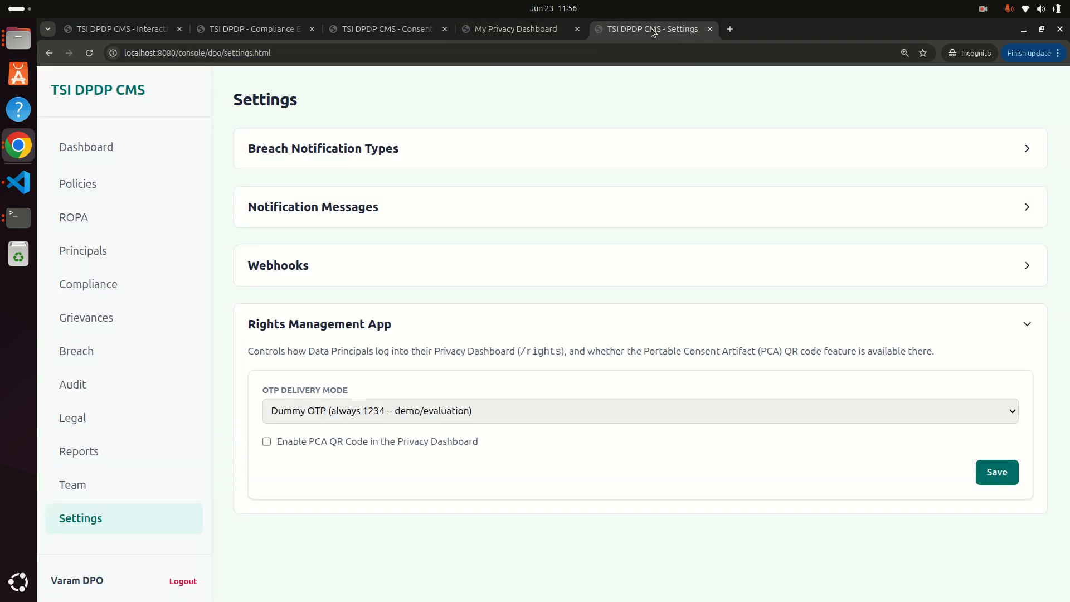
Review the background enforcement jobs from the compliance request list, then start setting up a new check.
click(86, 287)
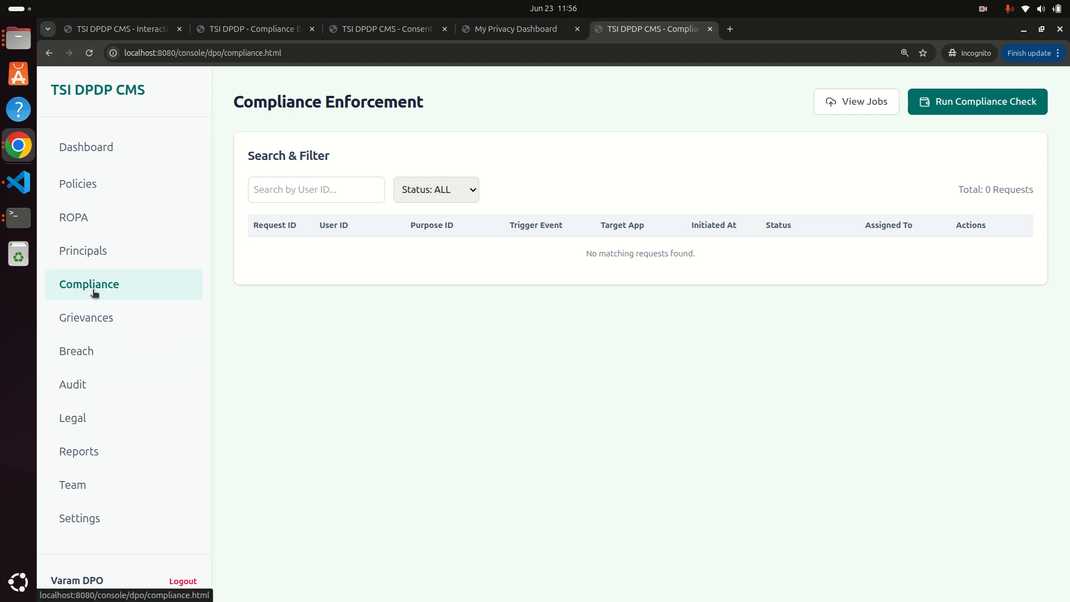
click(854, 108)
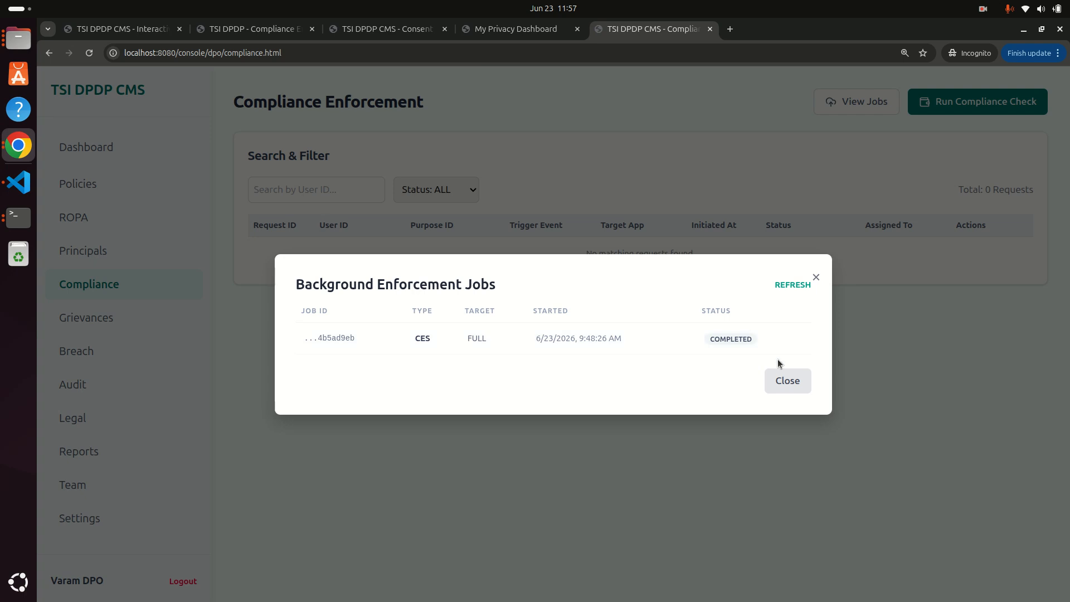
click(778, 379)
click(971, 106)
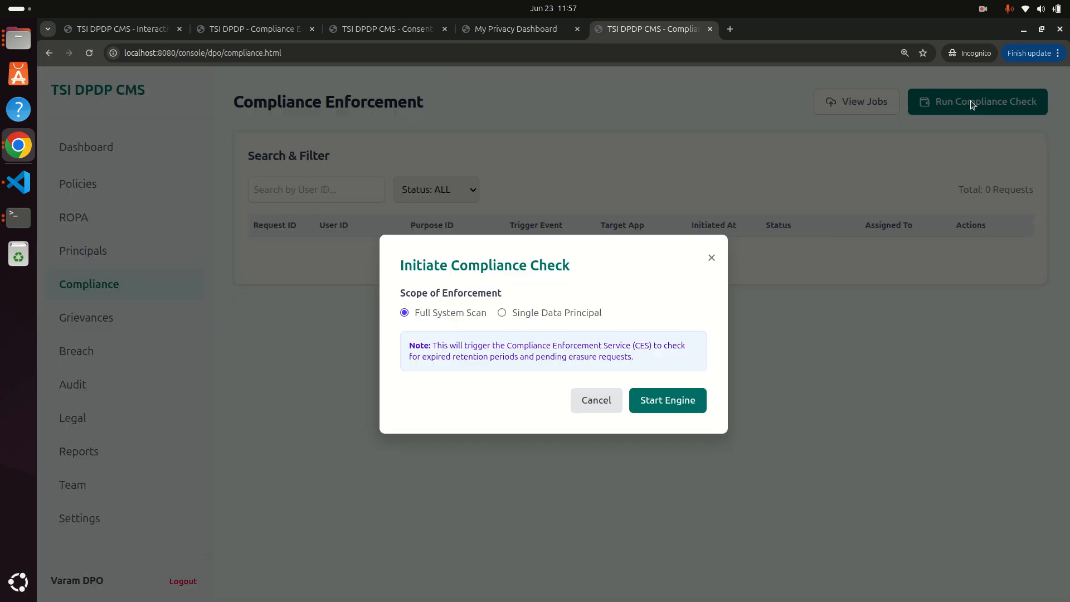
Start a compliance check scoped to a single data principal, choosing the user's e-mail from autofill.
click(517, 315)
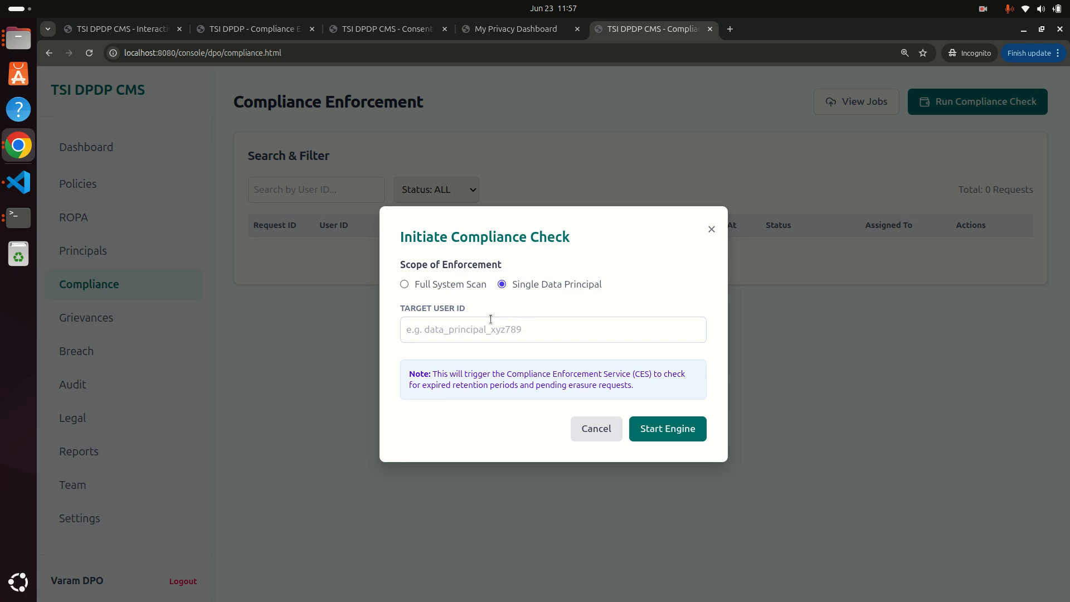
click(474, 331)
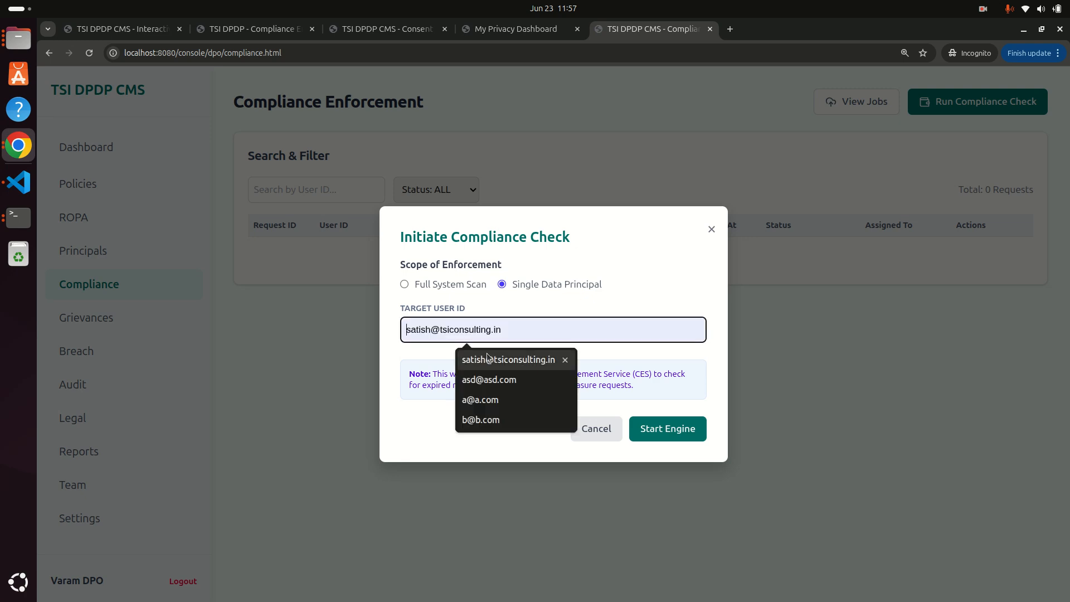
click(486, 358)
click(668, 434)
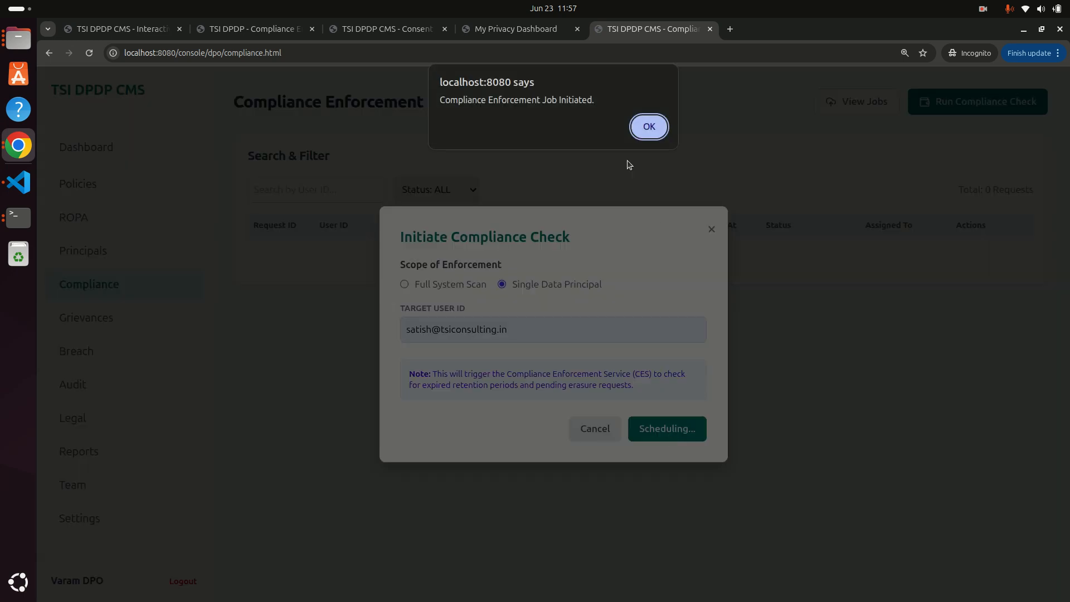
click(641, 127)
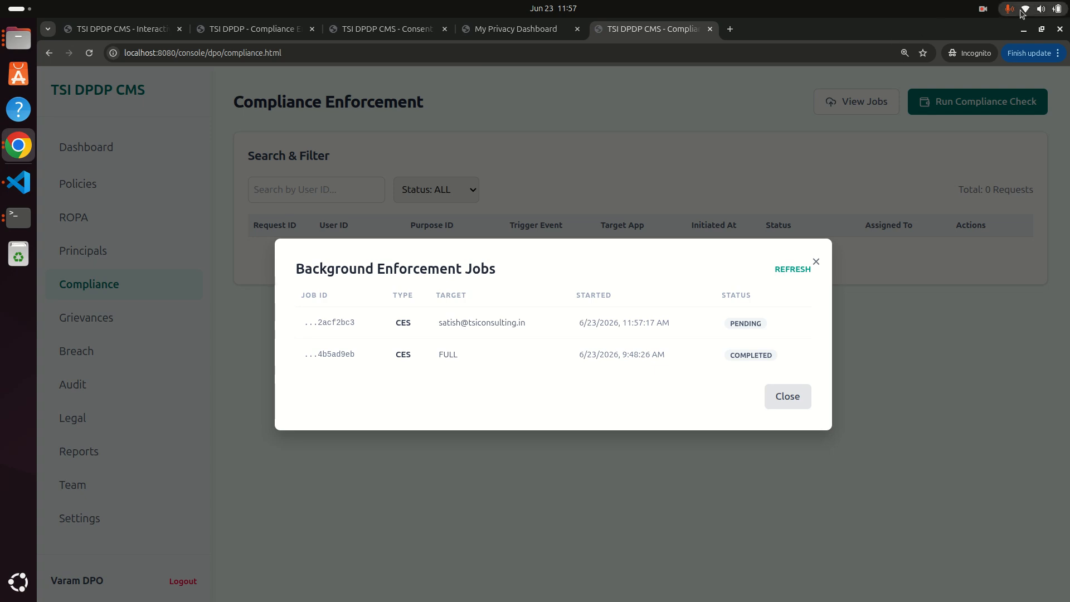
Wait for the targeted job to complete, then close the jobs list to show four Purge Initiated requests.
click(985, 11)
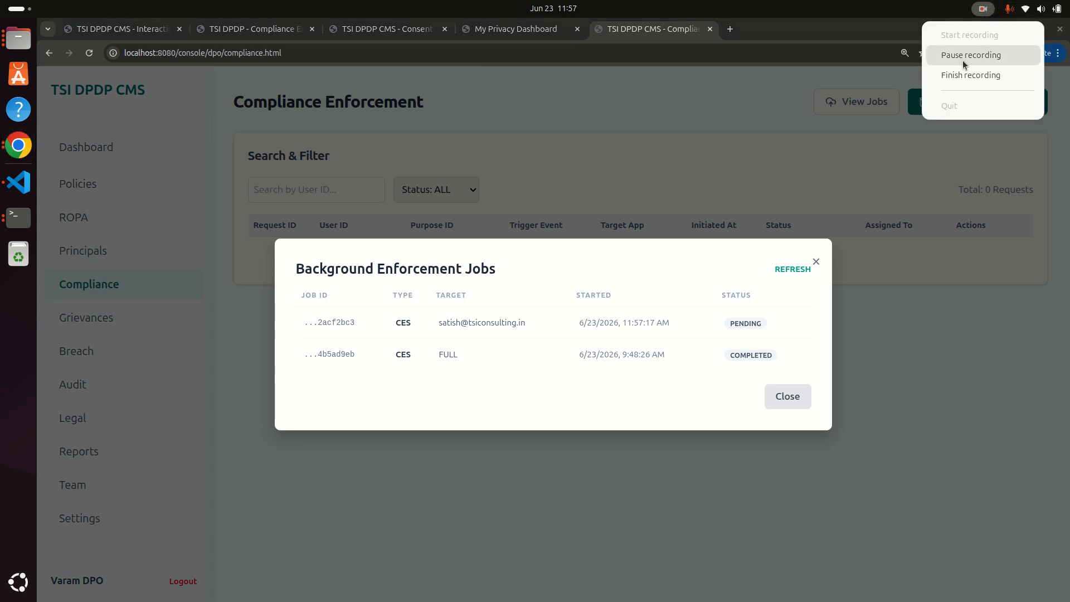
click(961, 52)
click(983, 11)
click(781, 396)
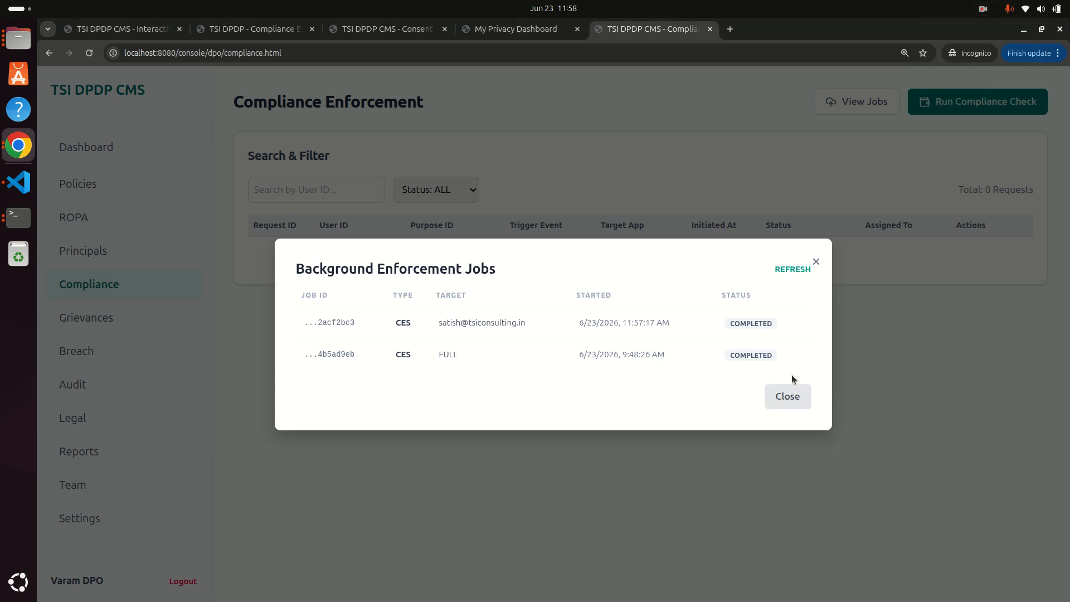
click(780, 401)
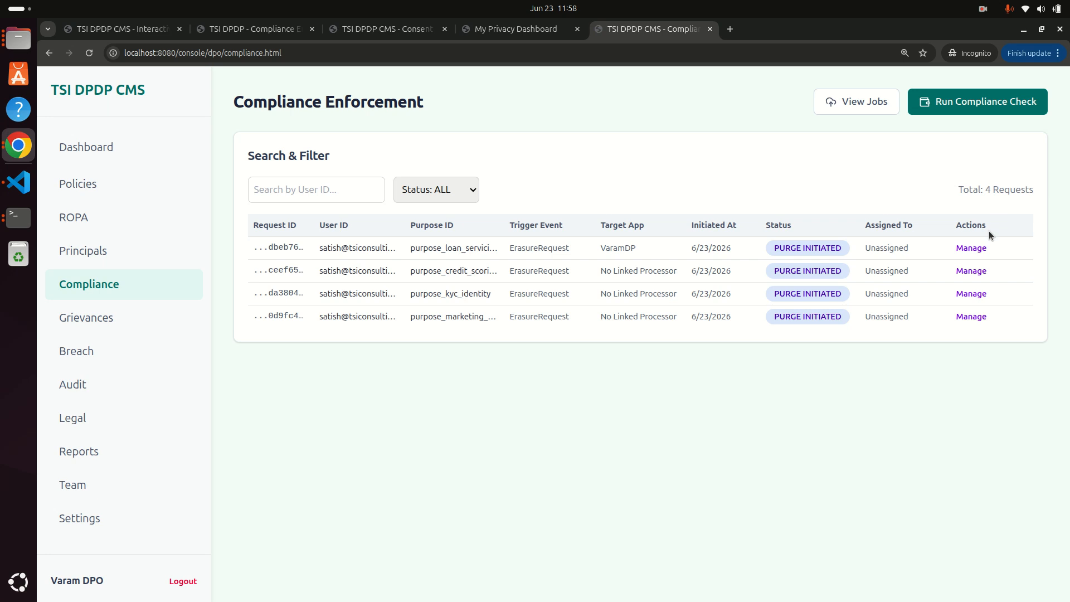
Set the loan-servicing purge request to Completed (Data Purged) with audit note 'Deleted manually' and save.
click(969, 249)
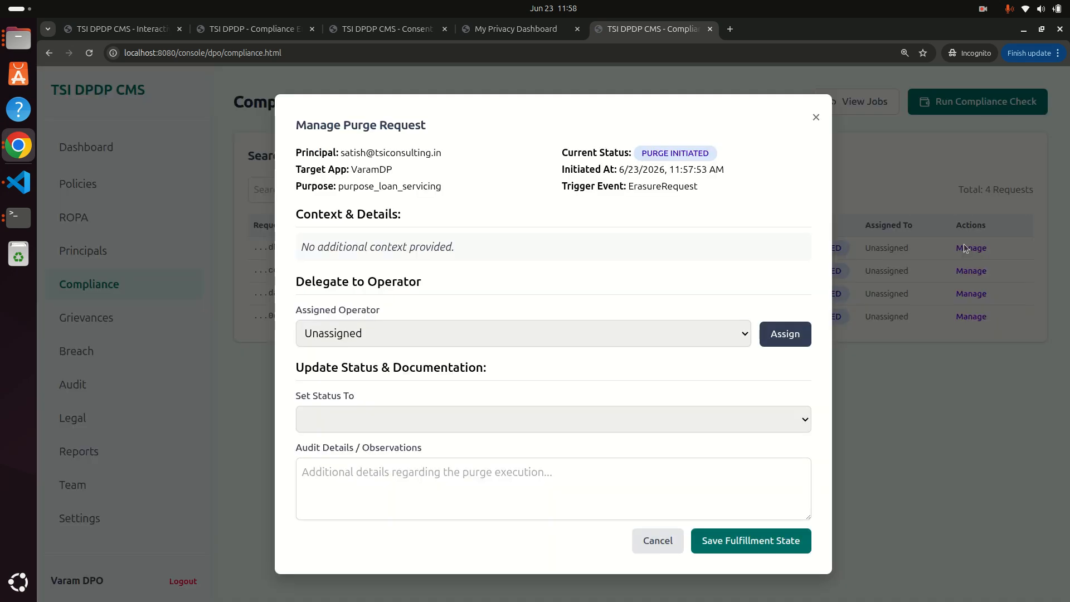
click(816, 117)
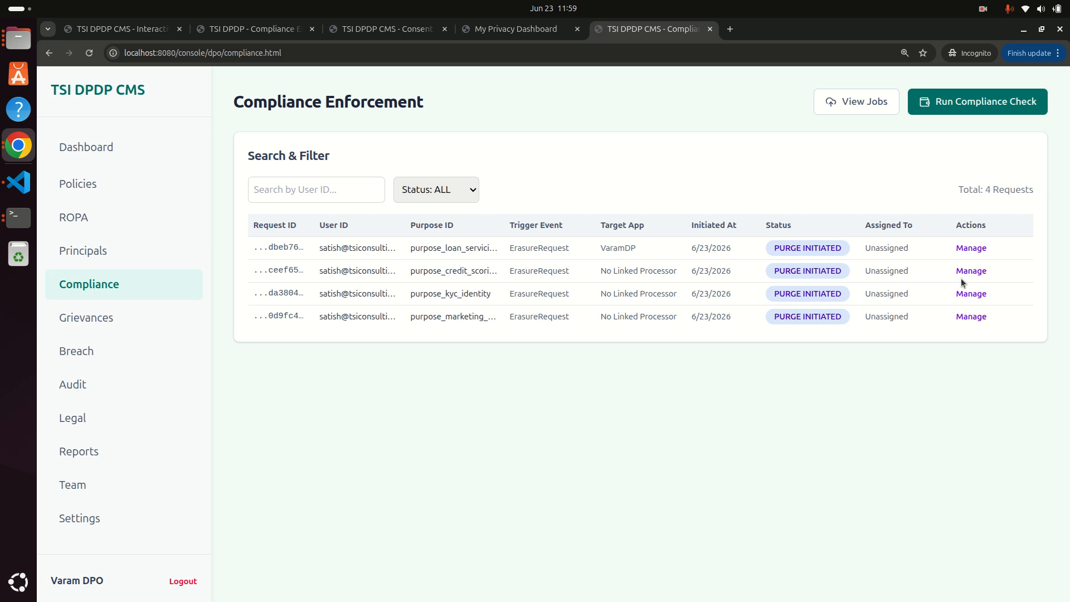
click(981, 248)
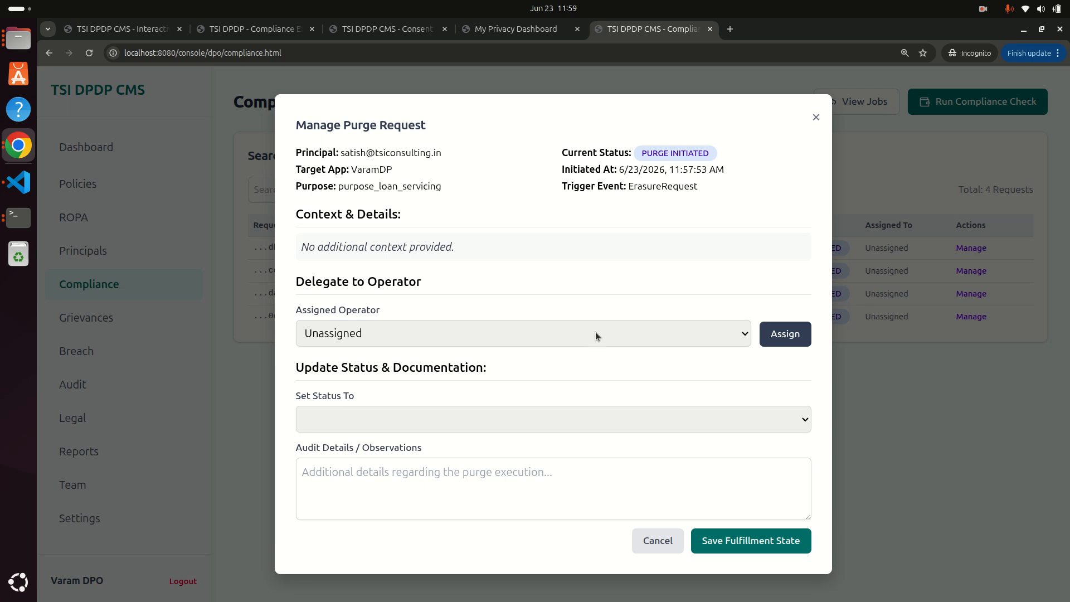
click(568, 414)
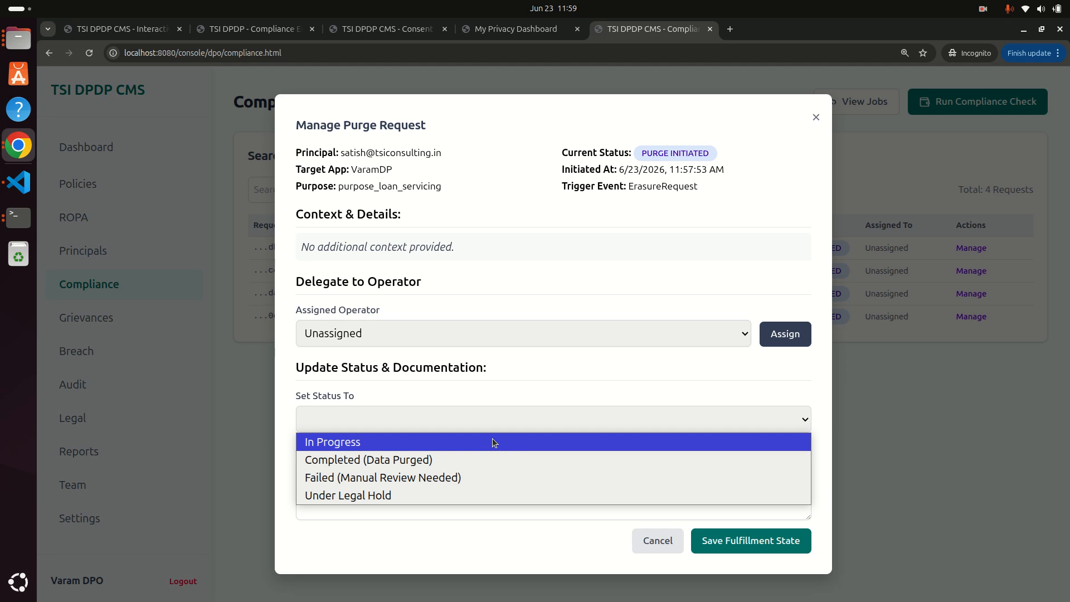
click(492, 442)
click(563, 414)
click(490, 461)
click(504, 472)
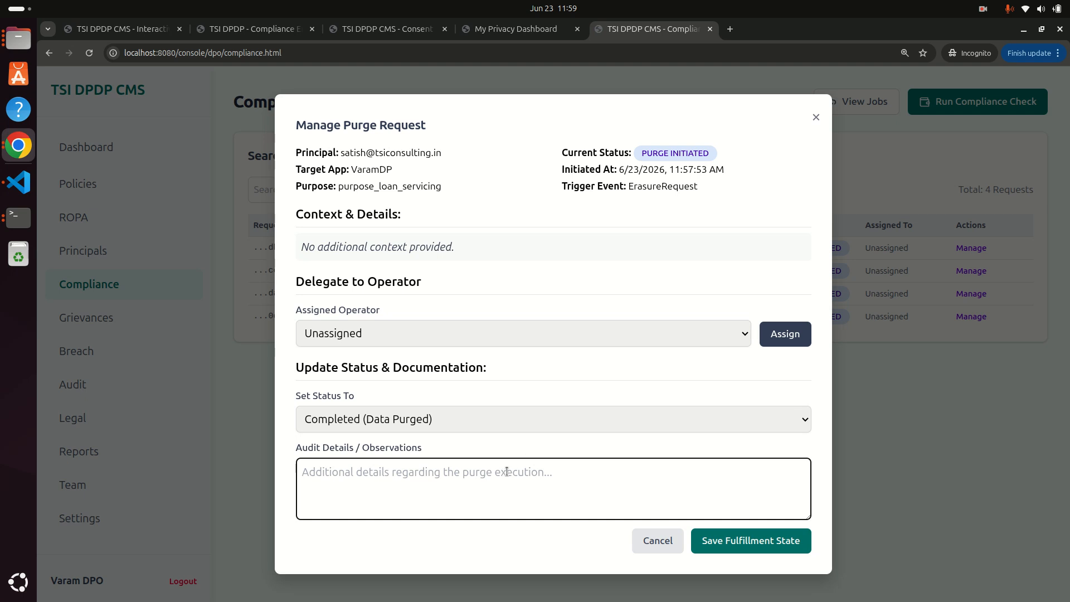
text(D)
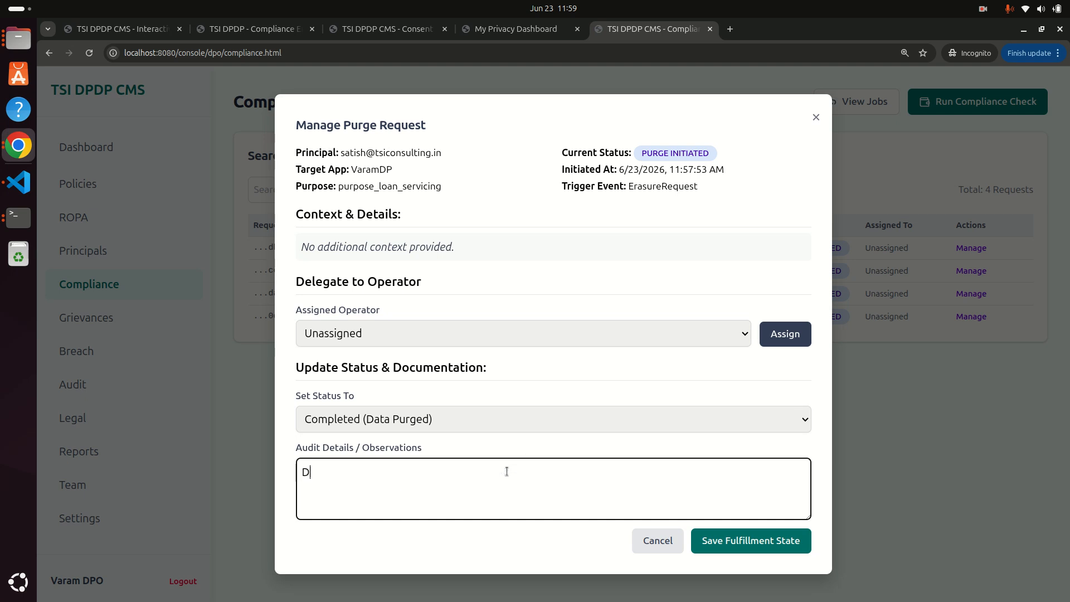
text(eleted manually)
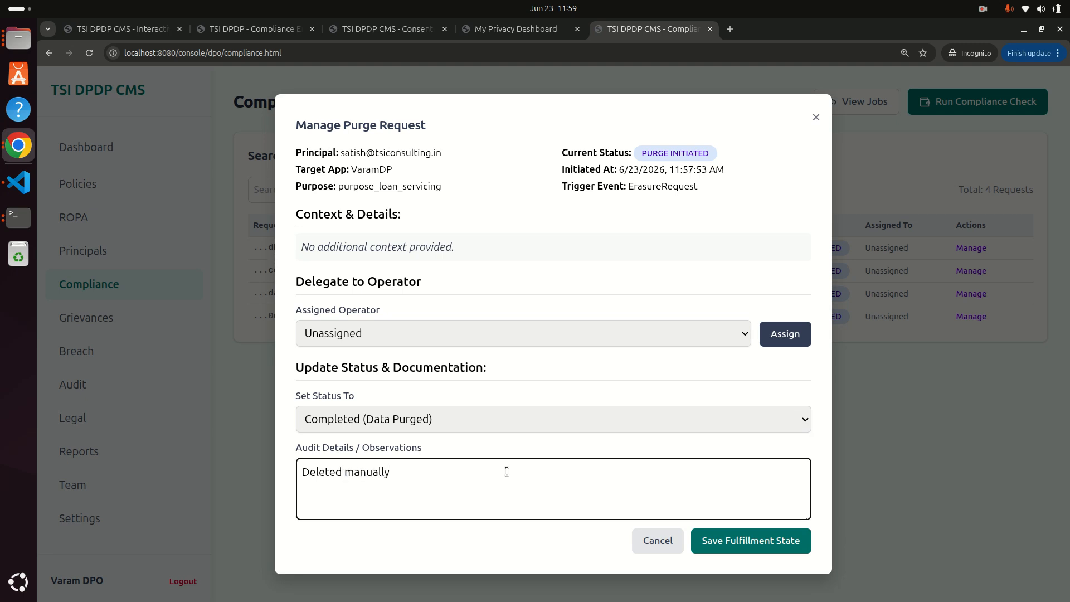
click(731, 542)
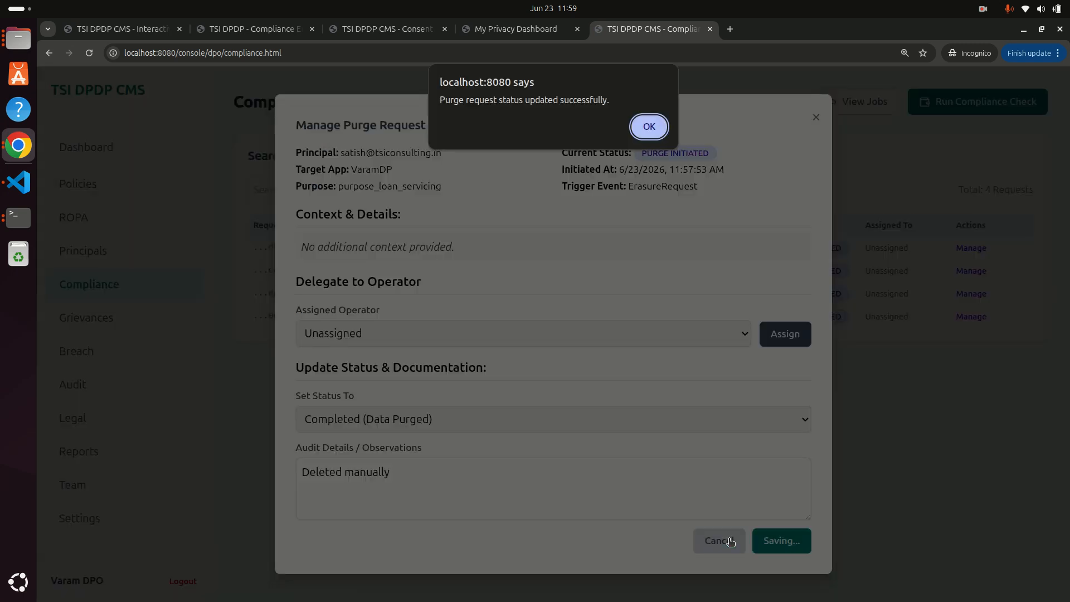
click(647, 127)
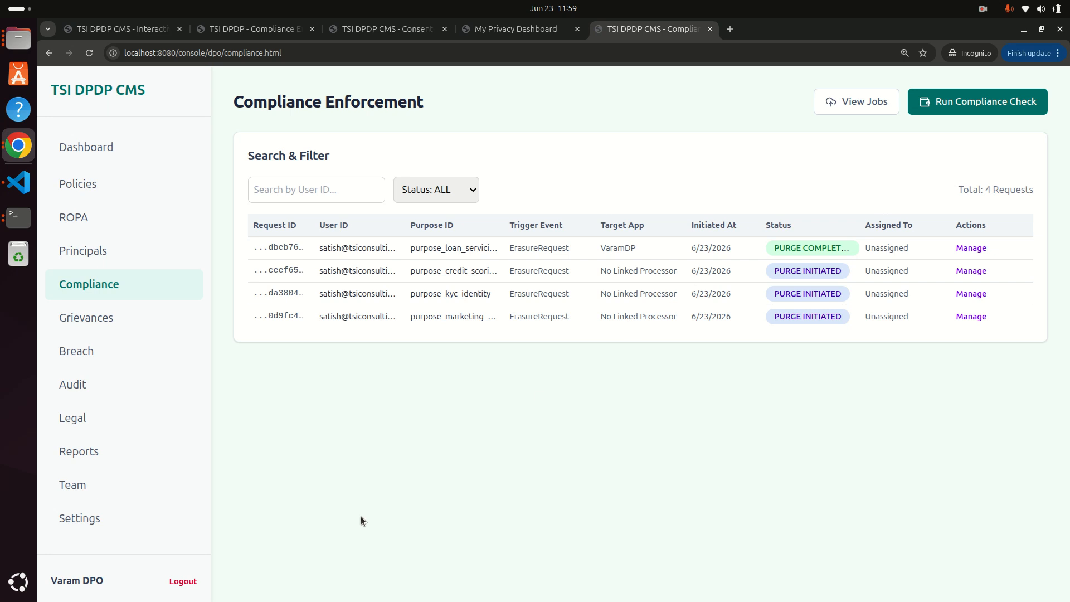
On the Team page, add a new operator with full name, e-mail and an initial password.
click(79, 485)
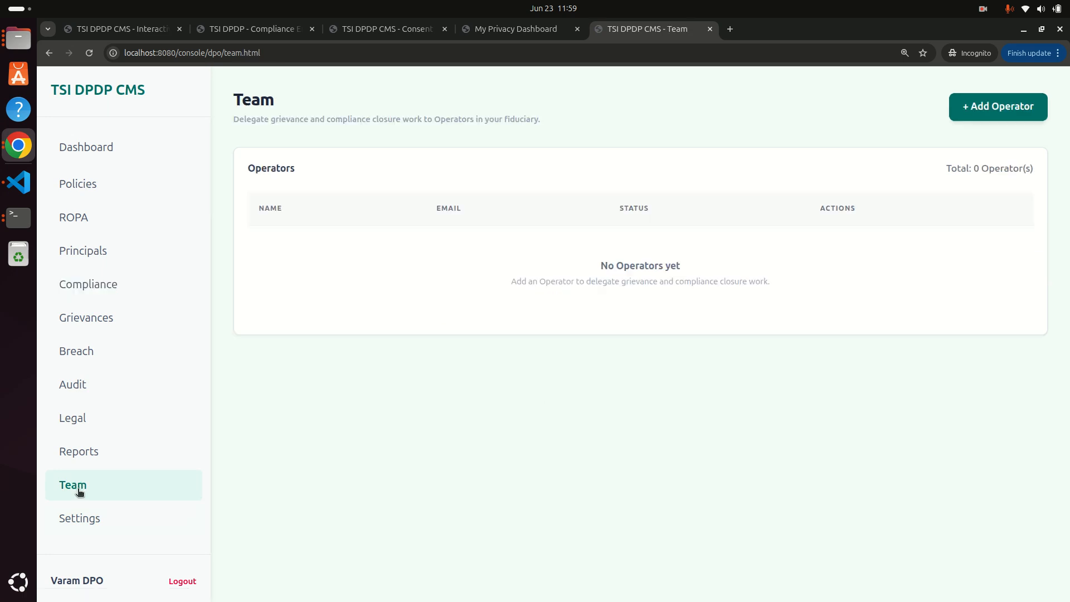
click(1011, 107)
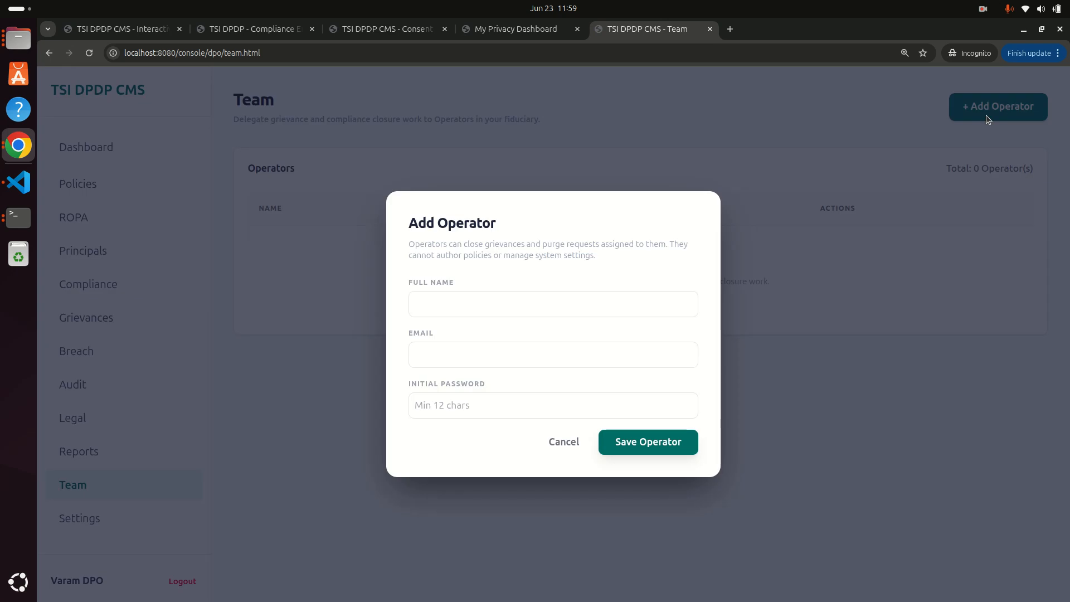
click(521, 310)
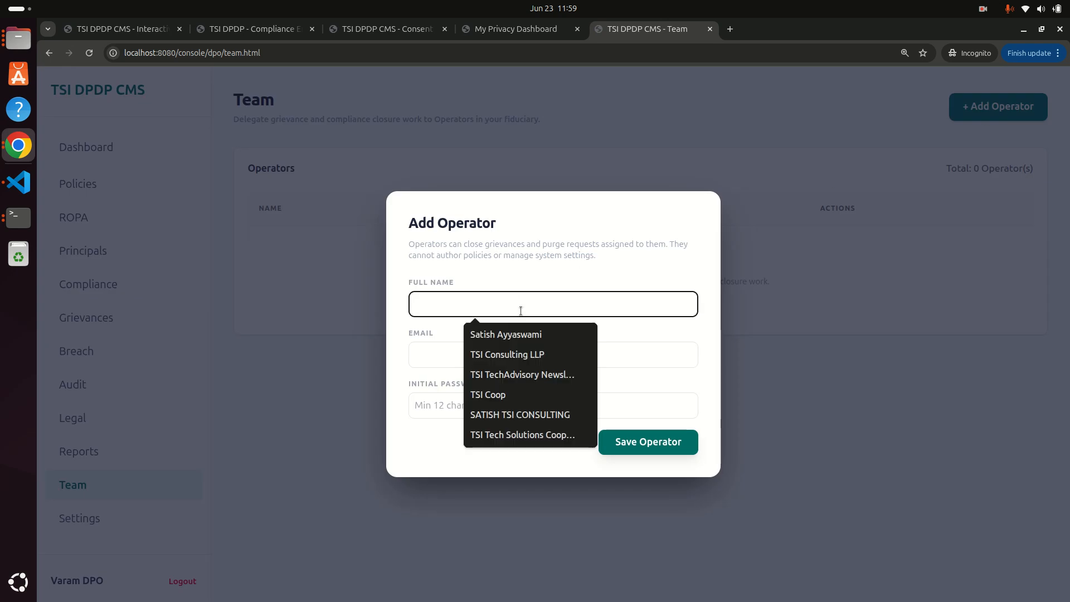
text(ABC)
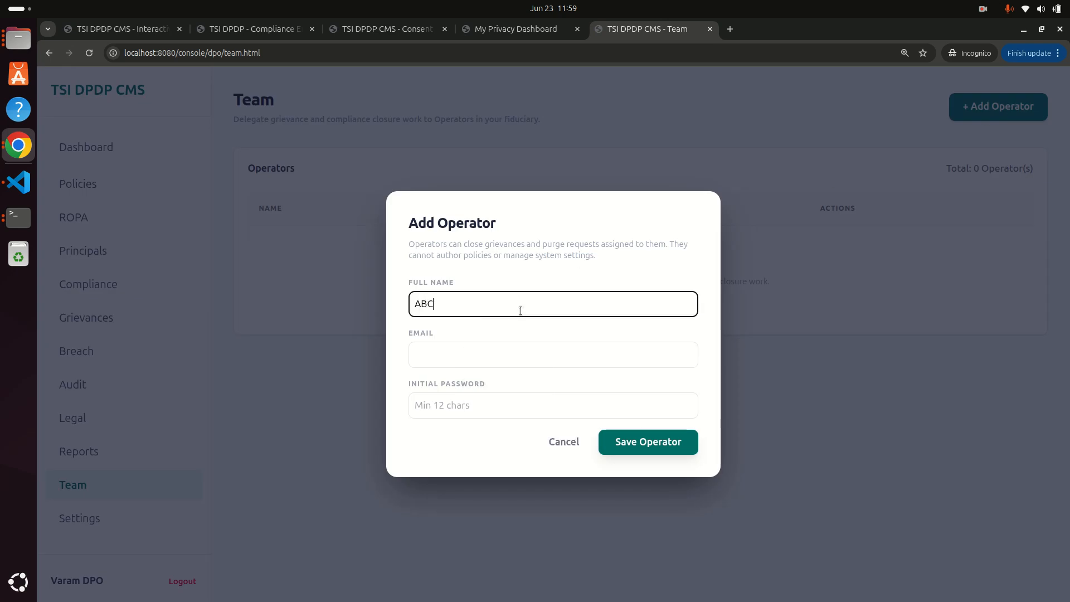
key(Tab)
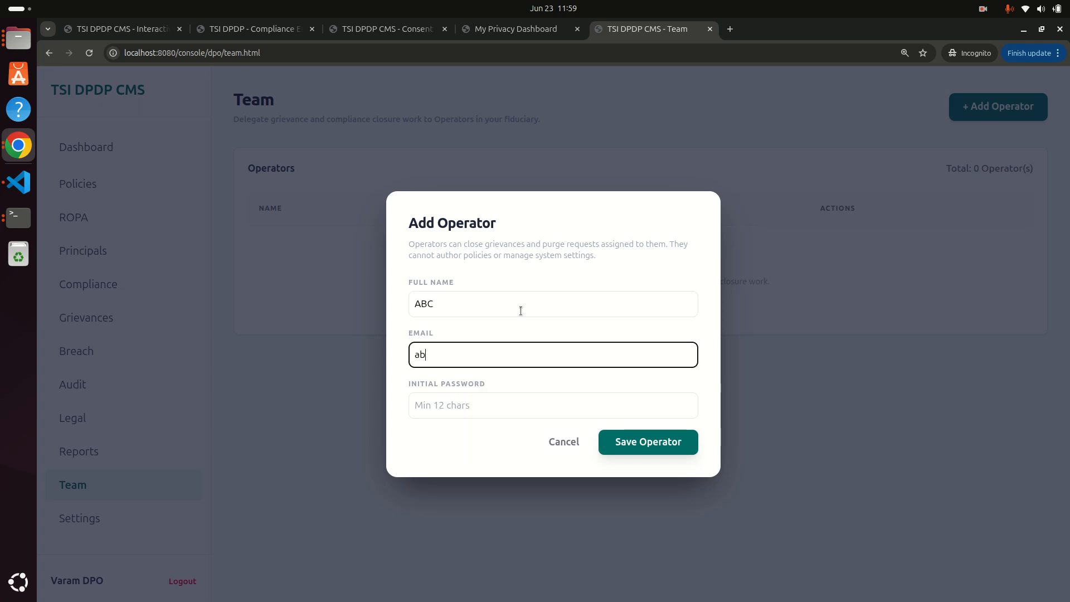
key(Tab)
text(•••••••••••••)
key(Return)
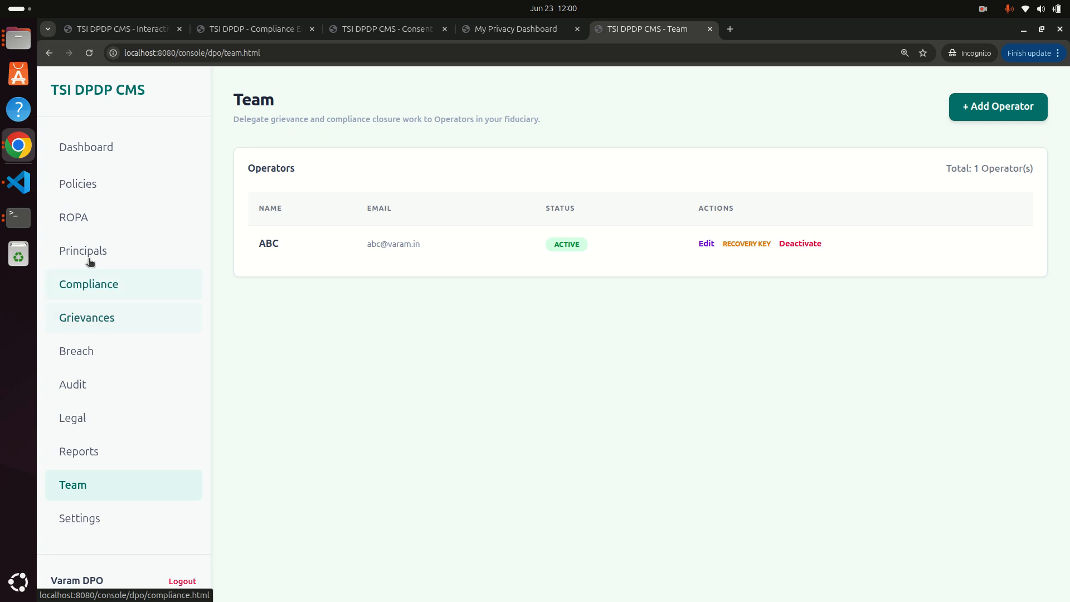
Assign the purpose_credit_scoring purge request to the newly added operator.
click(98, 284)
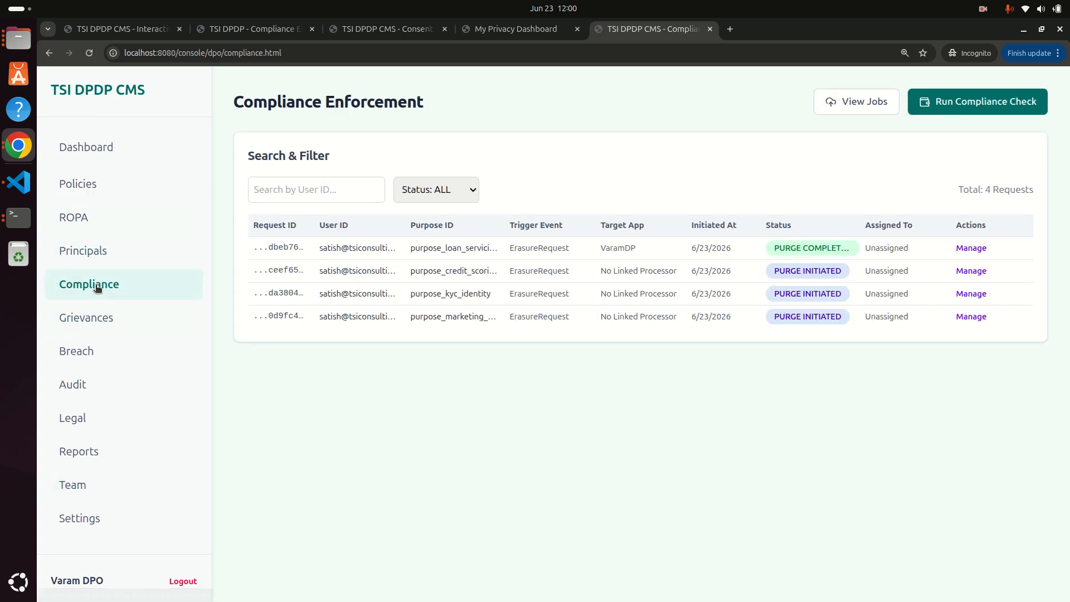
click(964, 271)
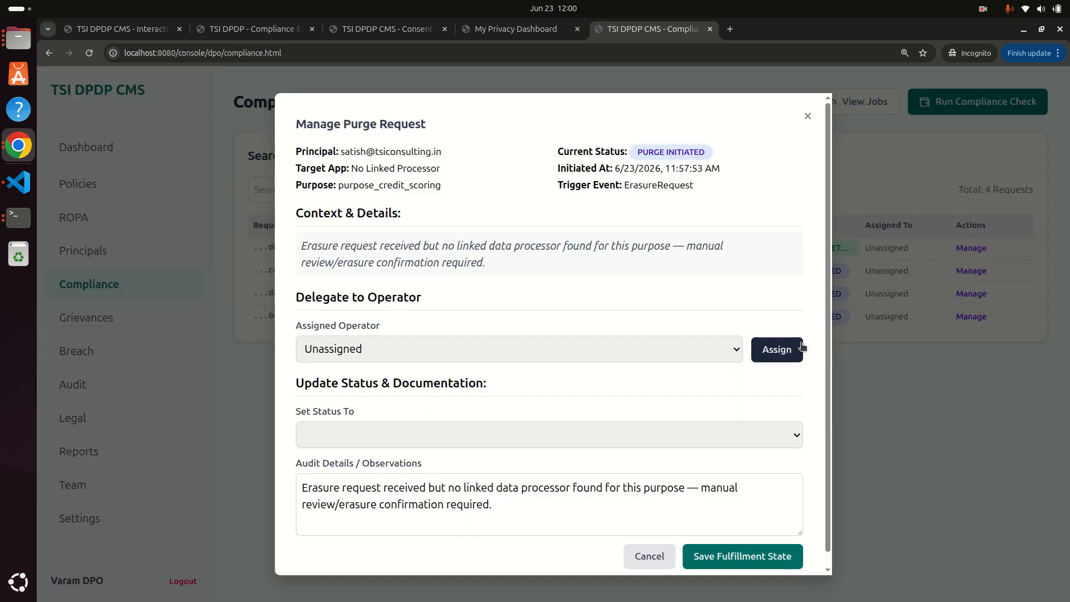
click(737, 349)
click(527, 388)
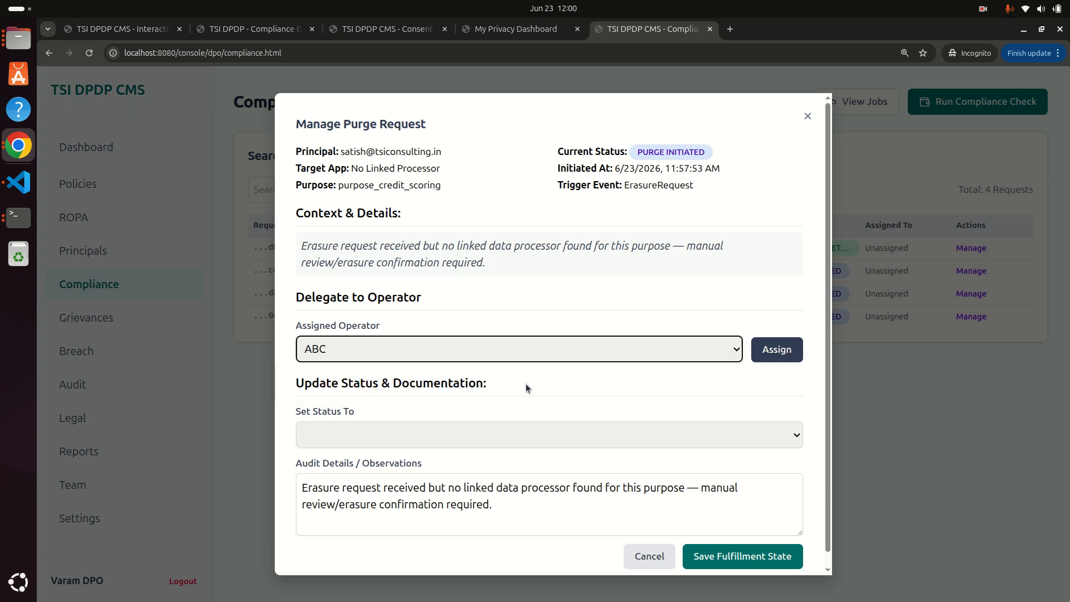
click(772, 351)
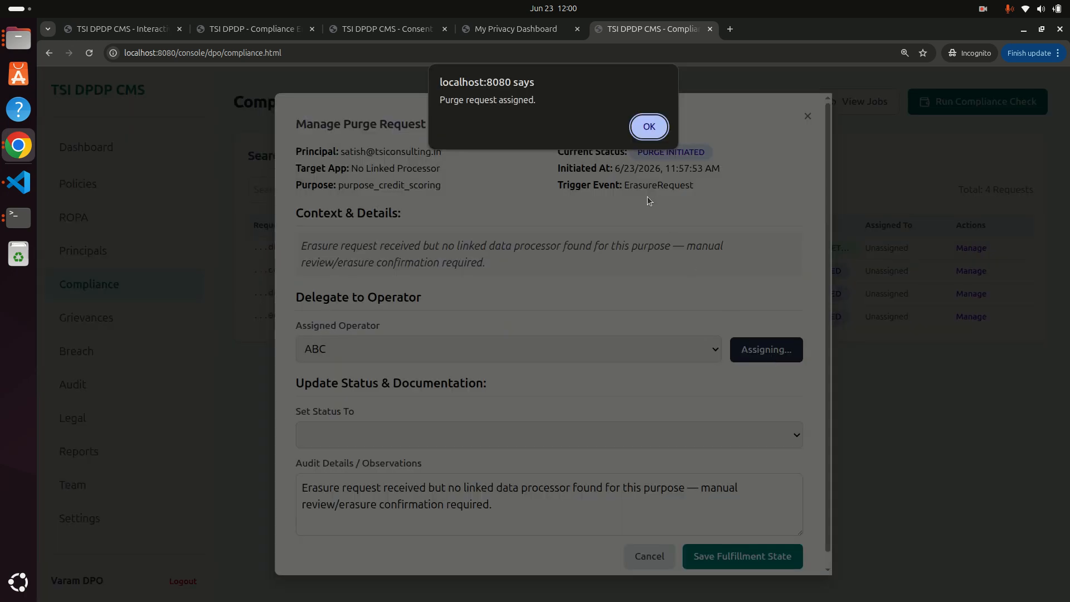
click(655, 134)
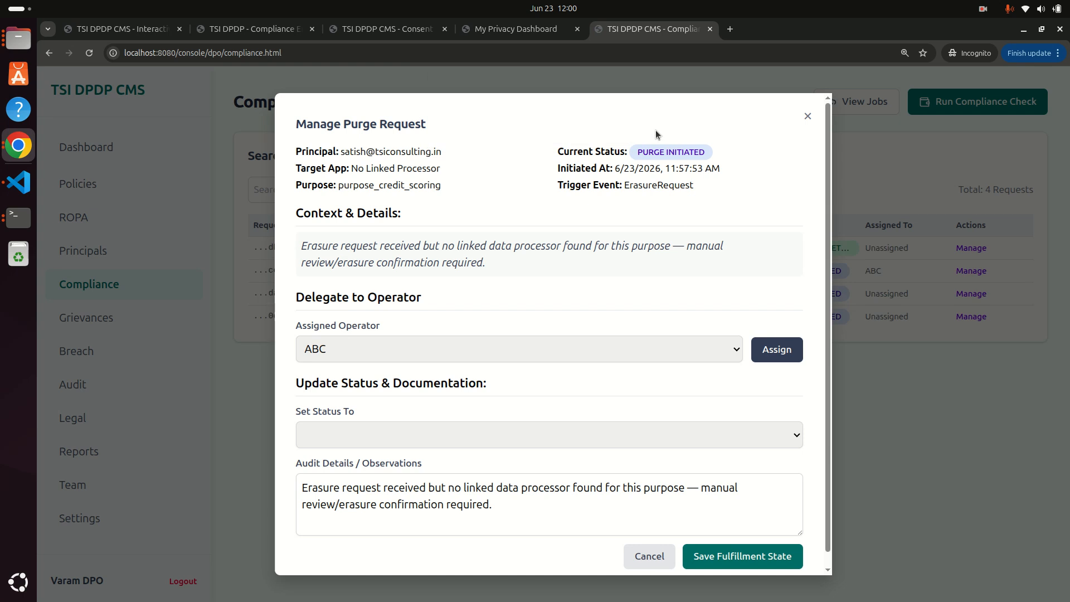
Set the credit-scoring request status to In Progress, save it, and sign out of the DPO account.
click(422, 436)
click(409, 454)
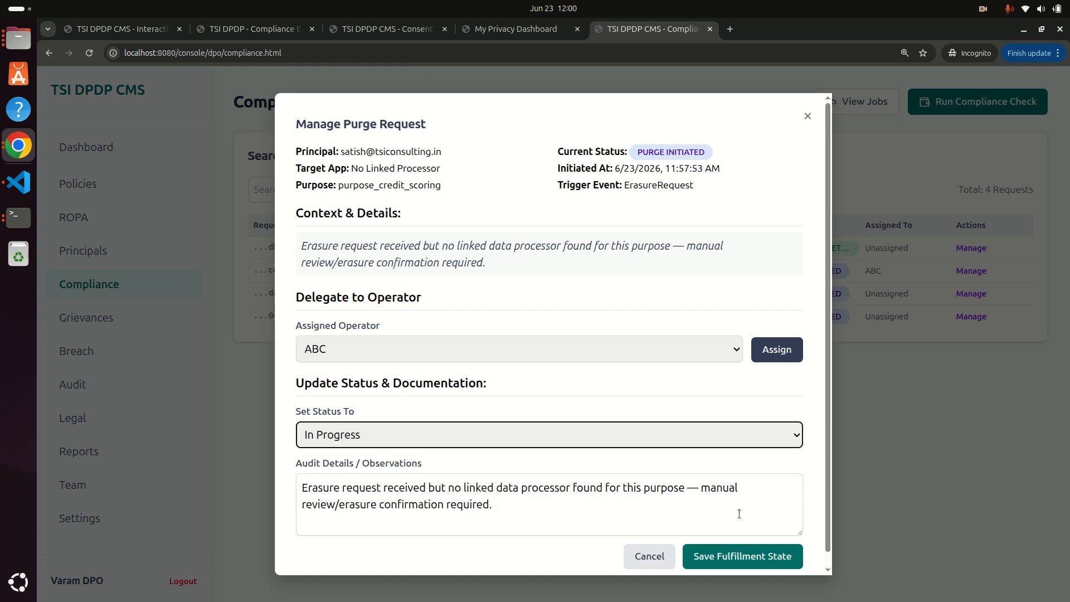
click(733, 553)
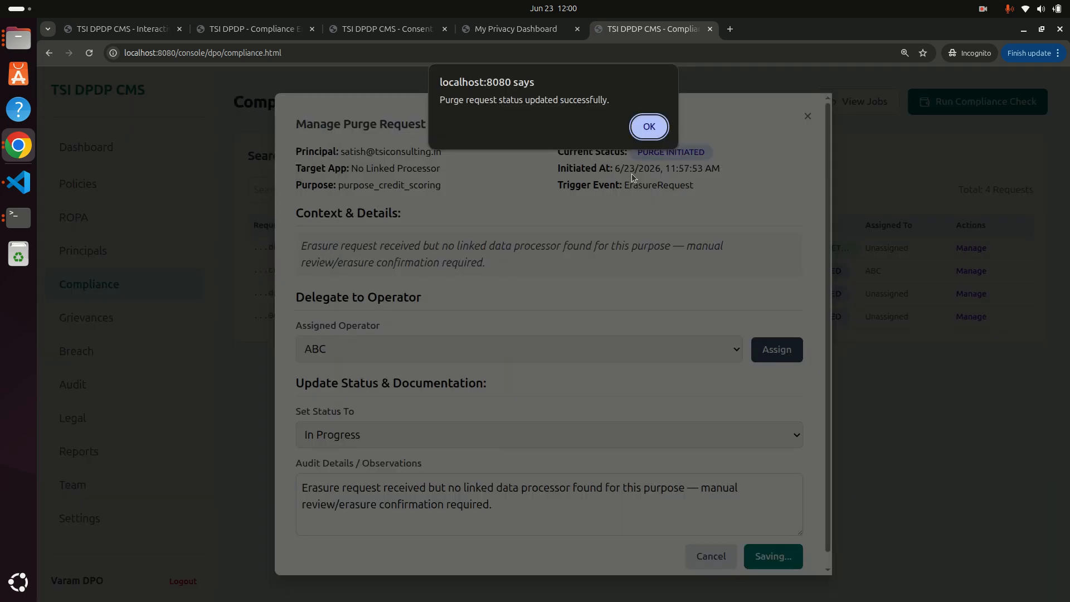
click(657, 129)
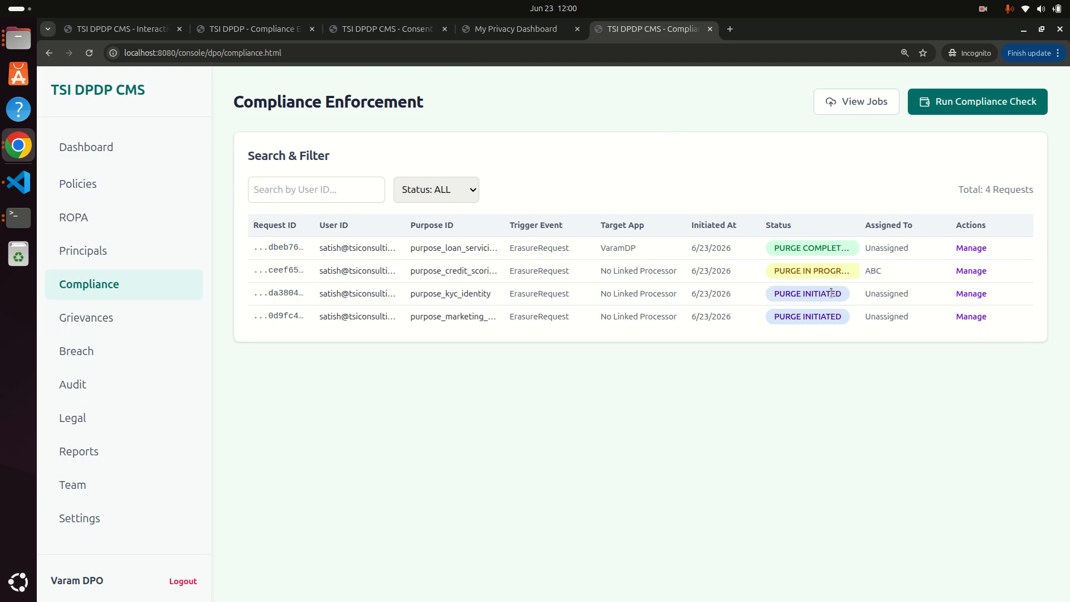
click(182, 581)
Log in on the Administrator / DPO Login page with the new operator's email and password.
click(463, 327)
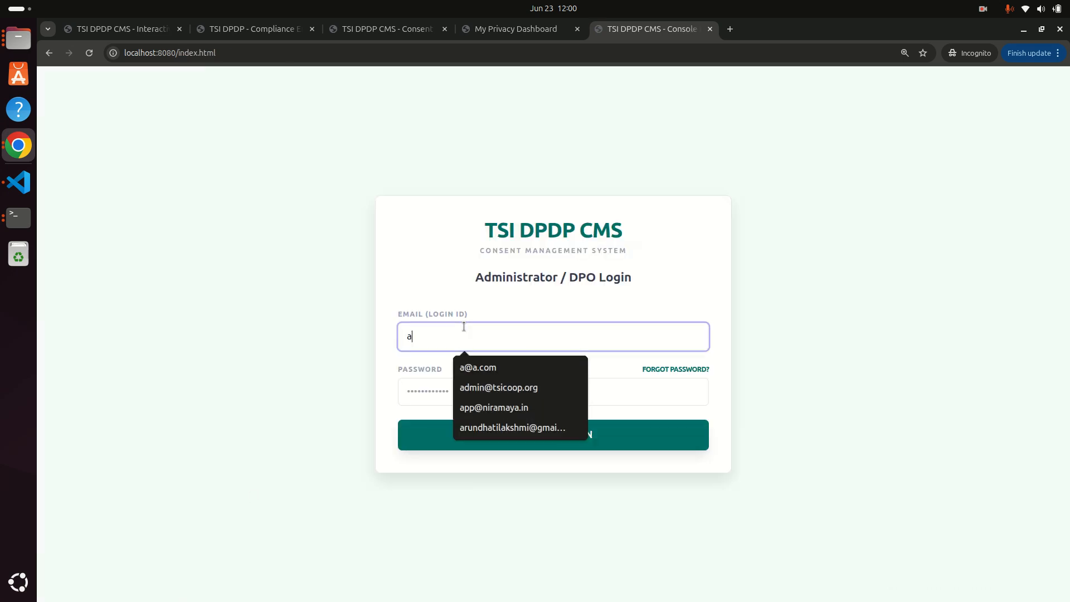
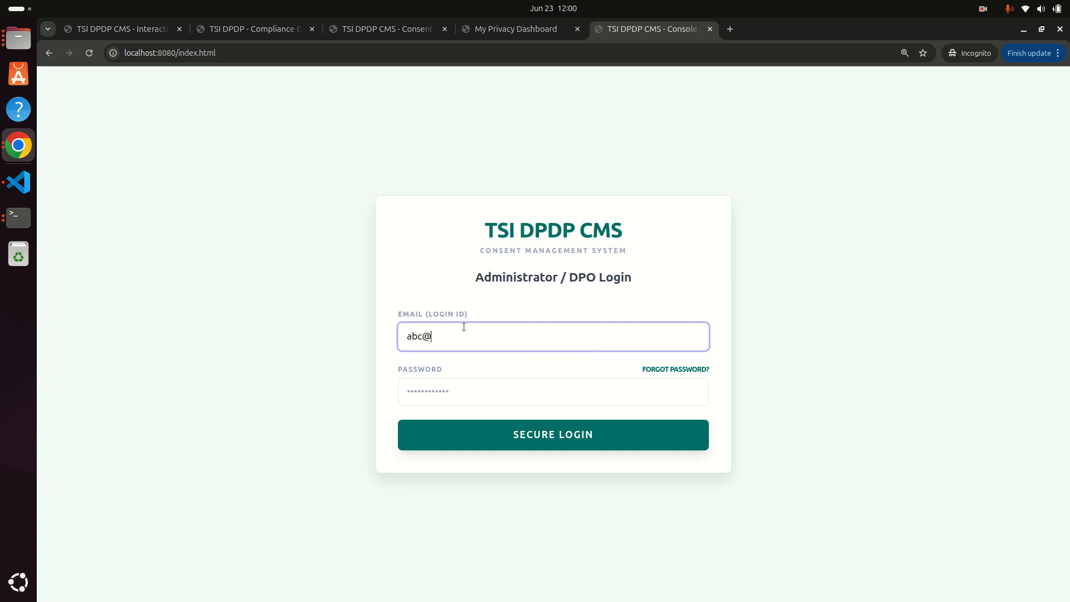
key(Tab)
key(Tab)
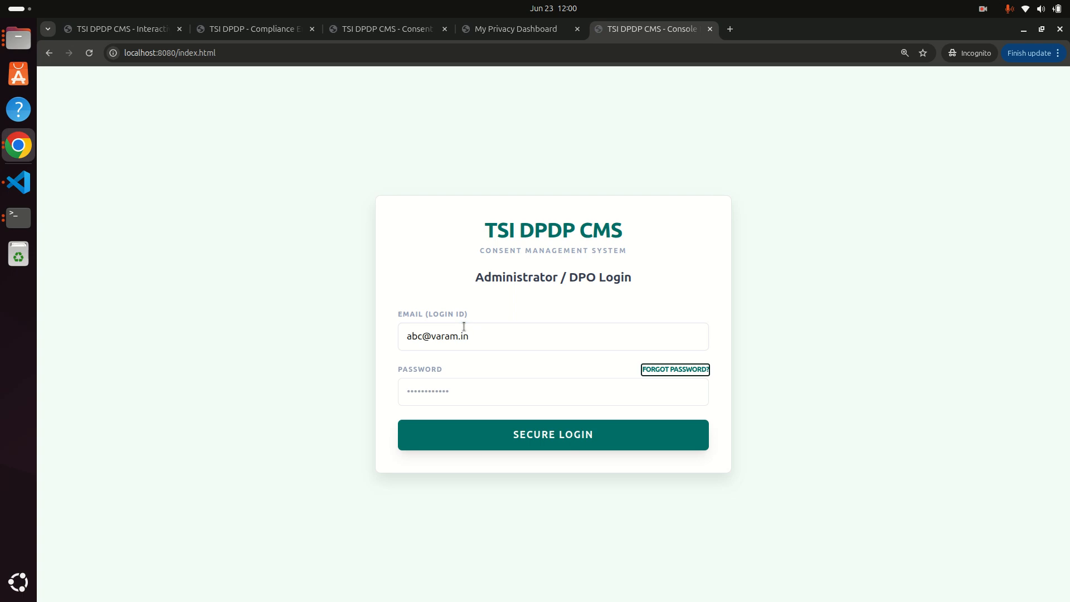
text(admin@12345)
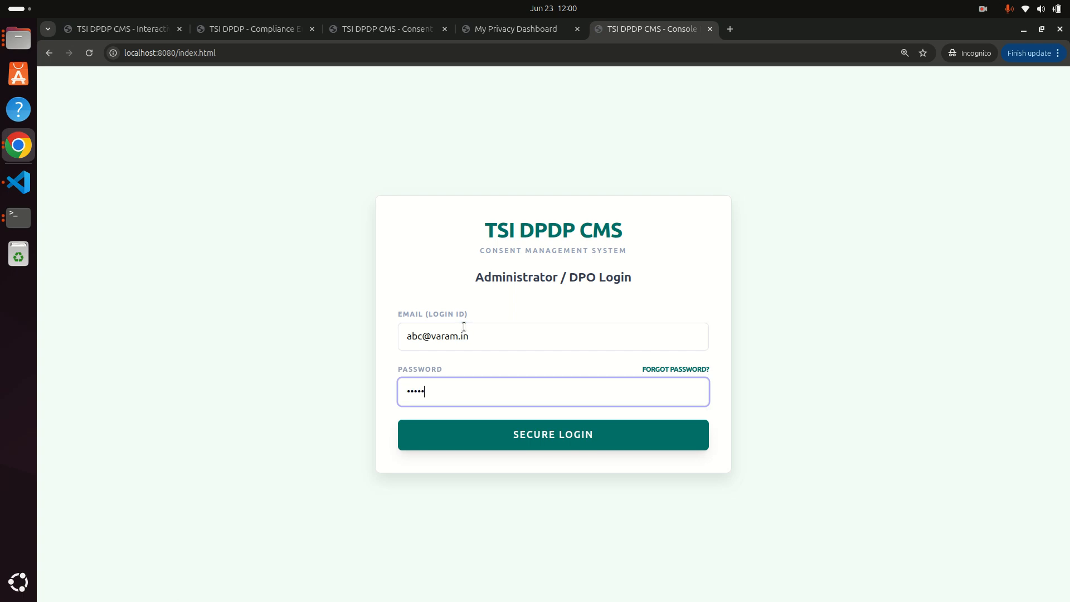
text(6)
key(Return)
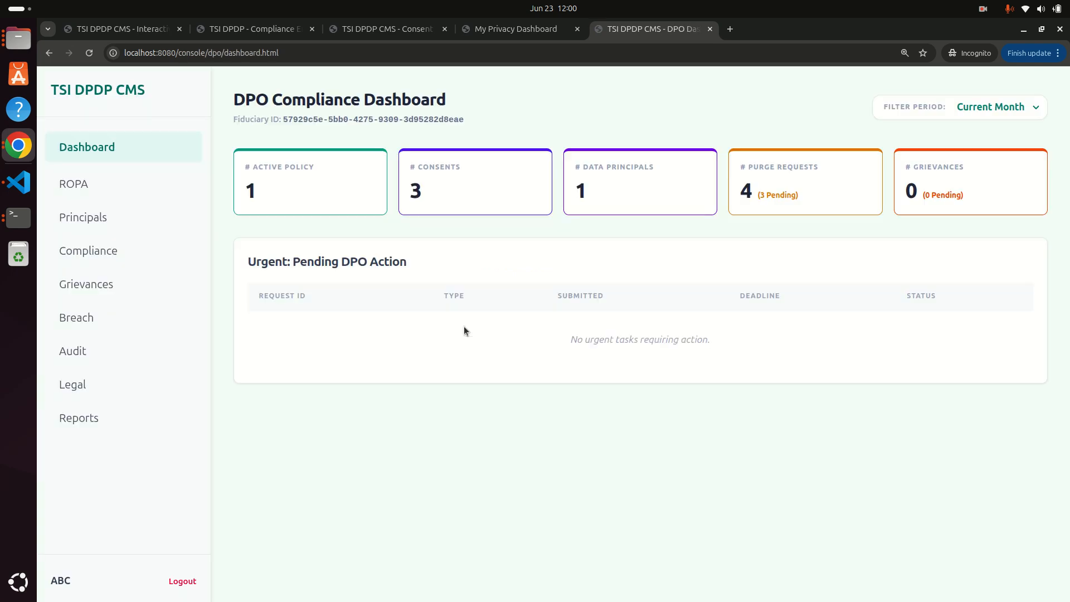
Save the credit-scoring request as Completed (Data Purged), replacing the audit note with 'Manually handled'.
click(102, 249)
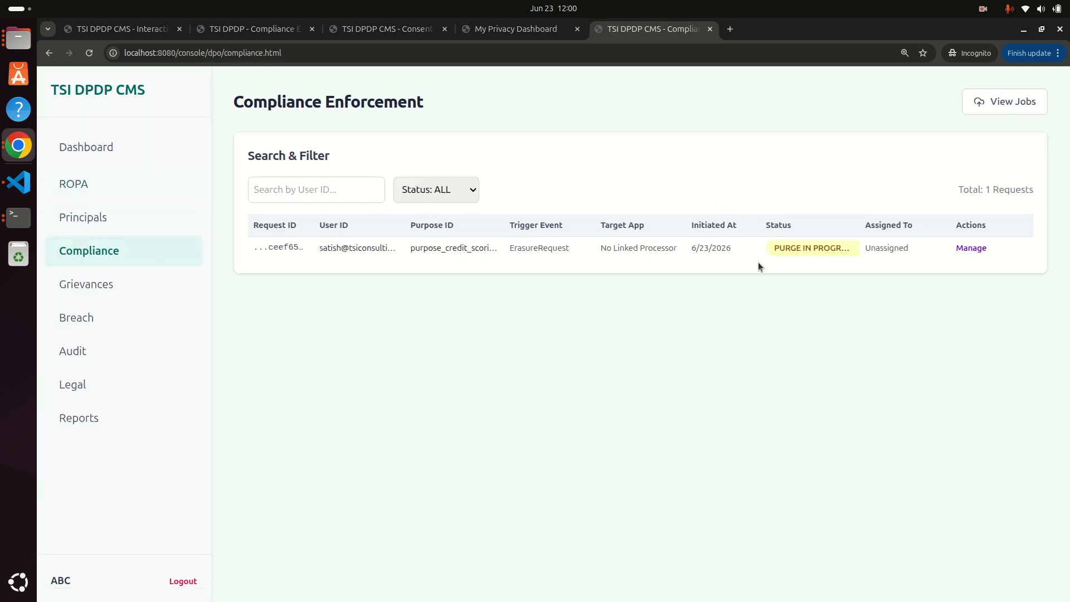
click(977, 247)
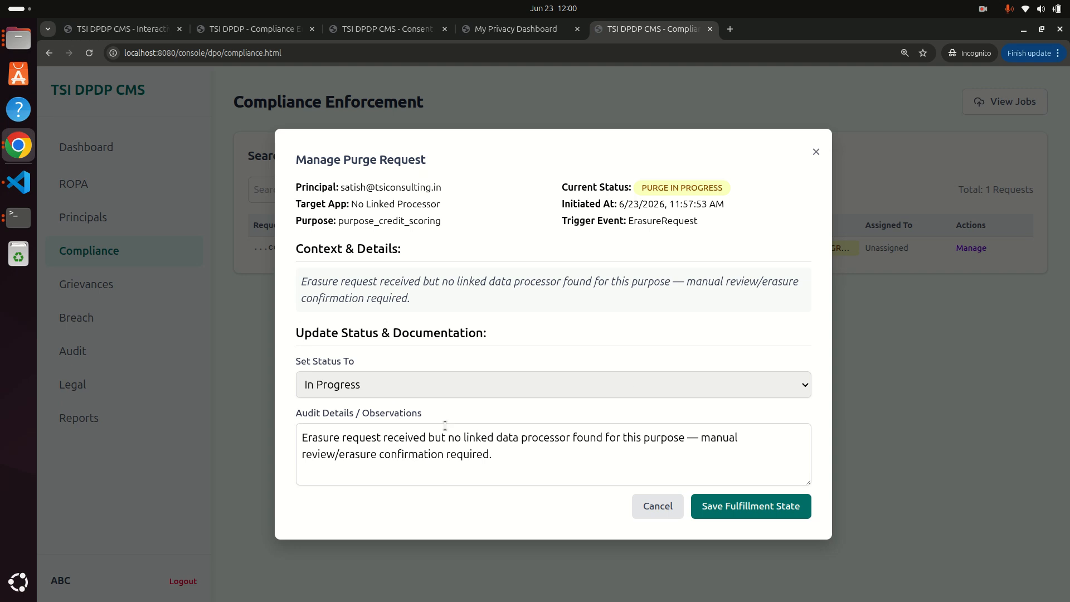
click(449, 385)
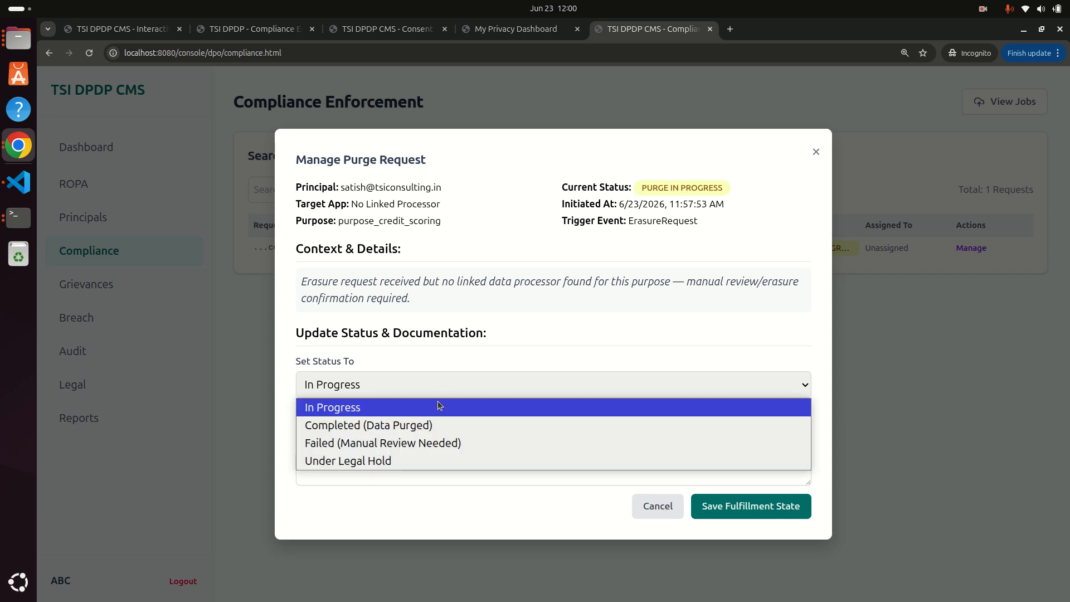
click(413, 433)
click(418, 454)
mouse_move(547, 460)
mouse_down()
mouse_move(293, 461)
mouse_move(275, 420)
mouse_up()
text(Manuall)
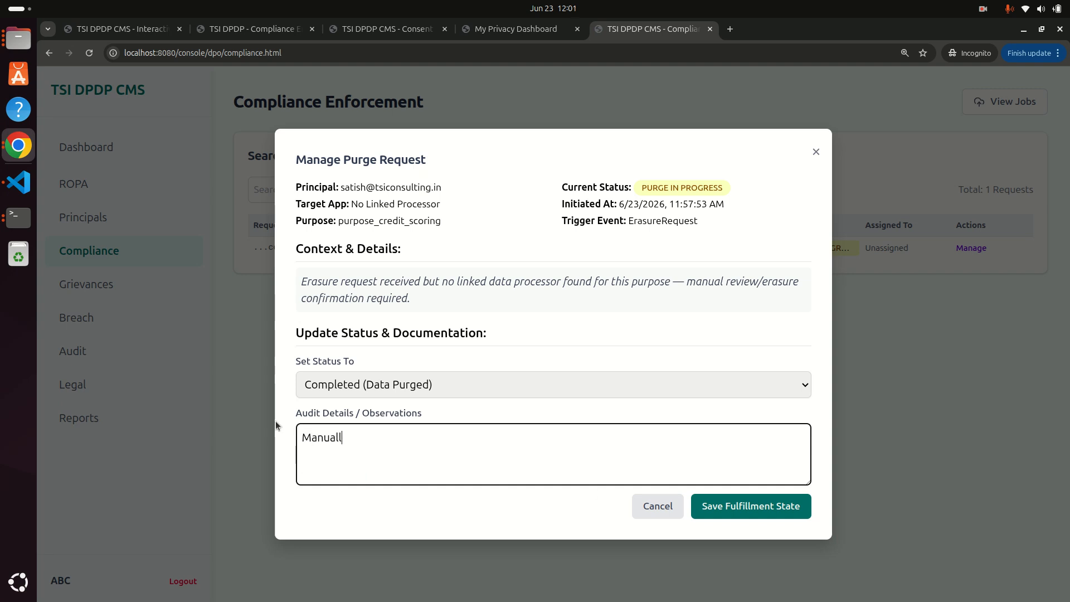
text(y handled)
click(733, 516)
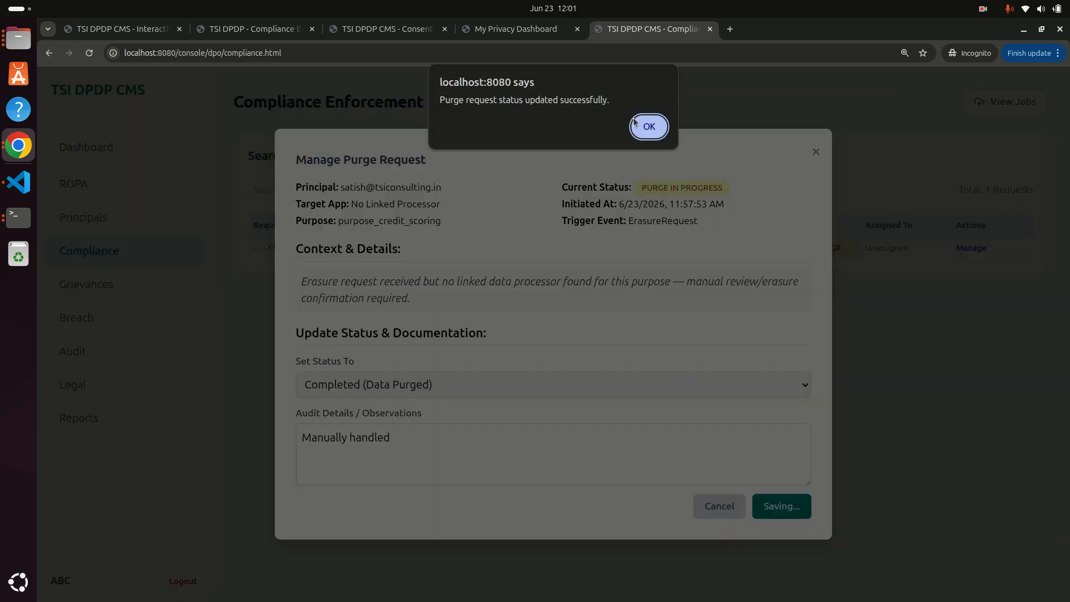
click(639, 134)
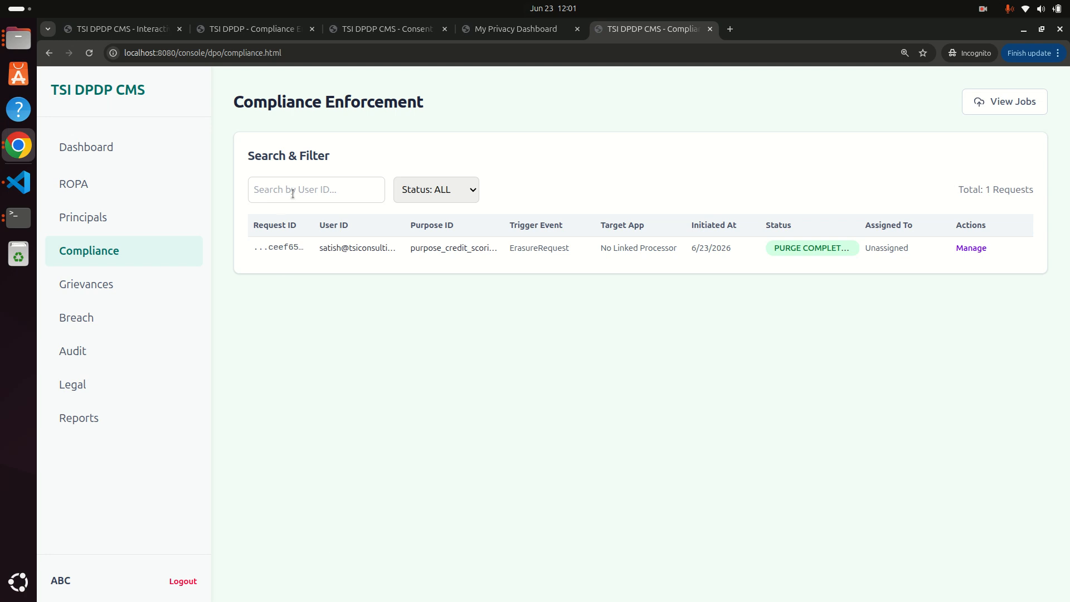
click(518, 29)
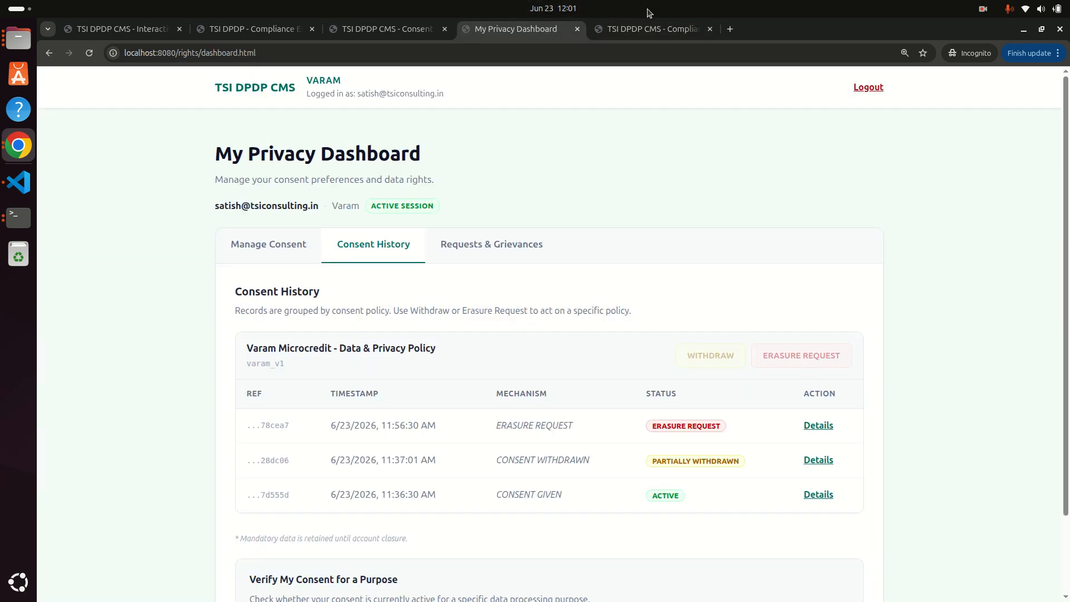
click(648, 28)
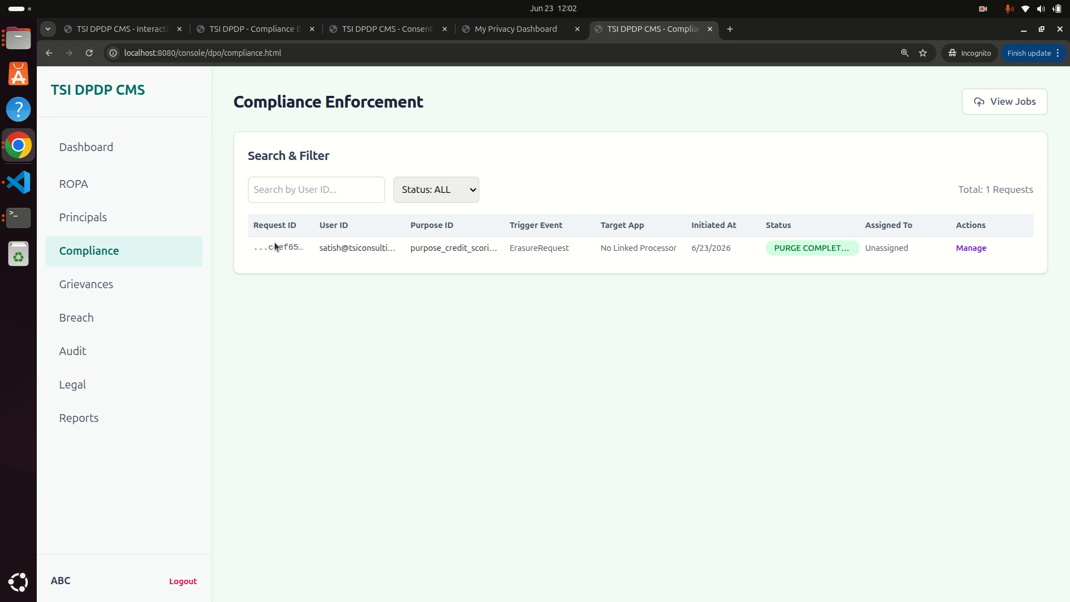
Review the audit log, then choose Compliance Log as the Reporting & Bulk Exports category.
click(78, 355)
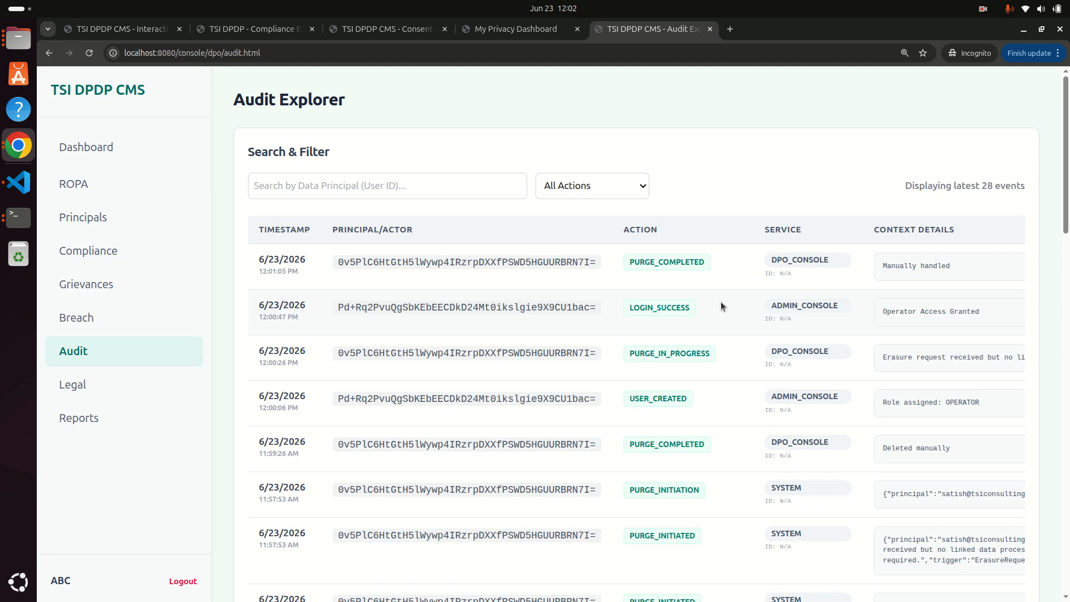
click(73, 417)
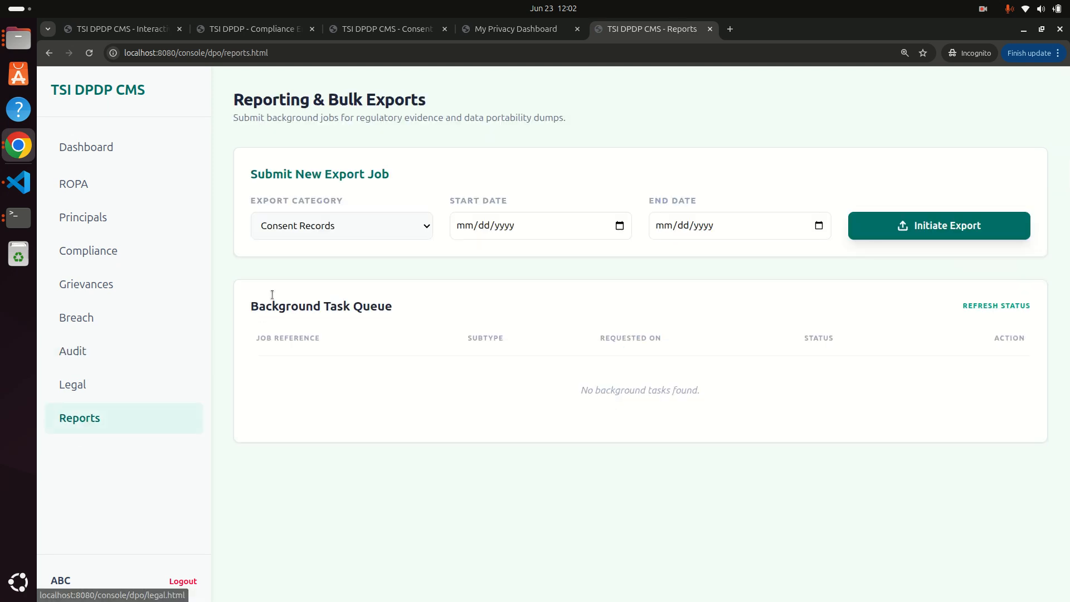
click(308, 225)
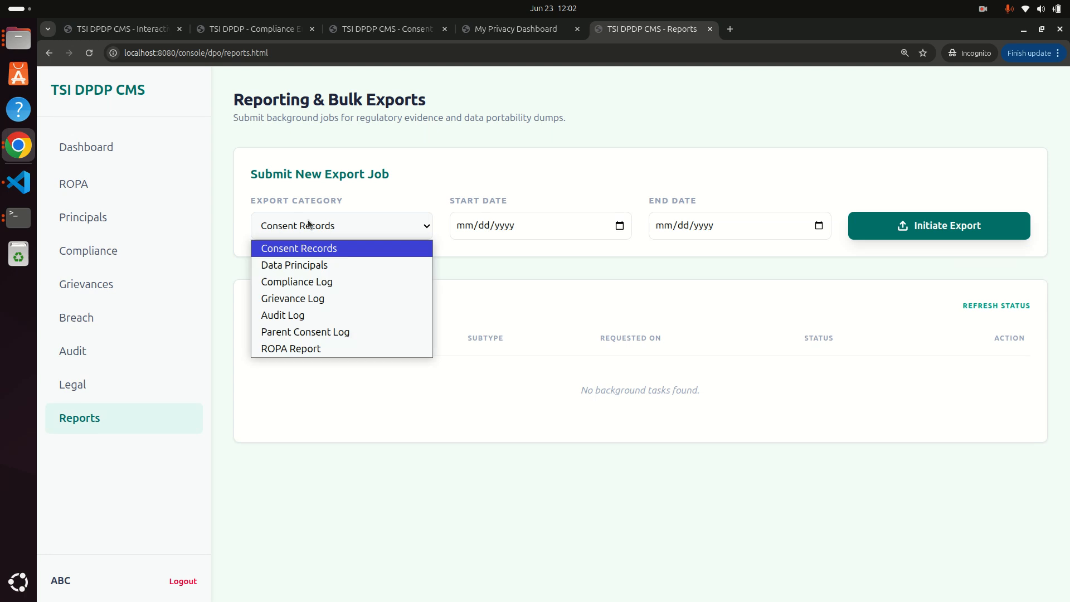
click(309, 281)
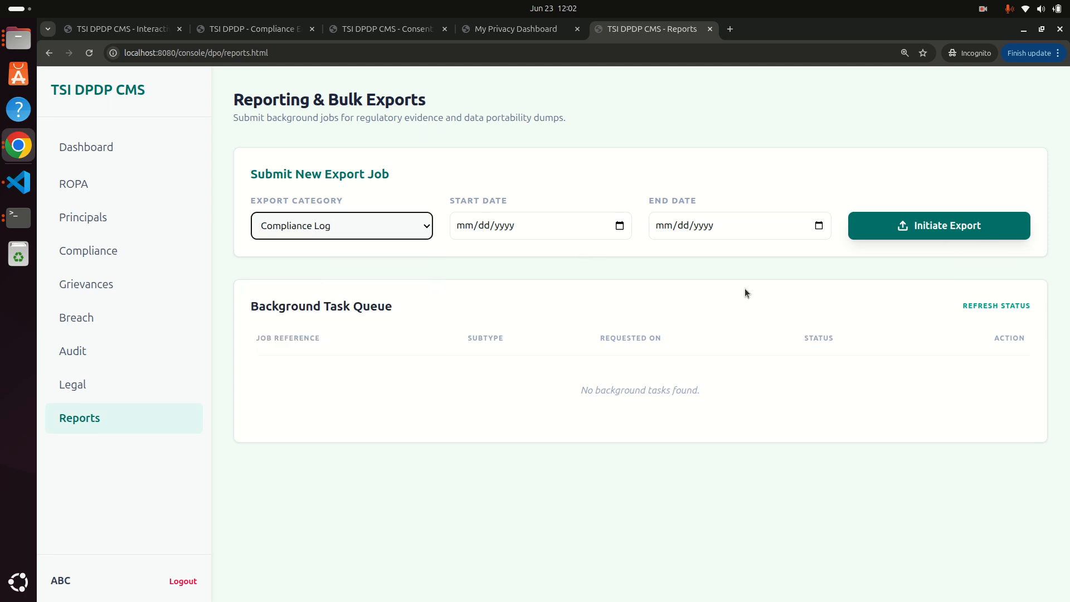